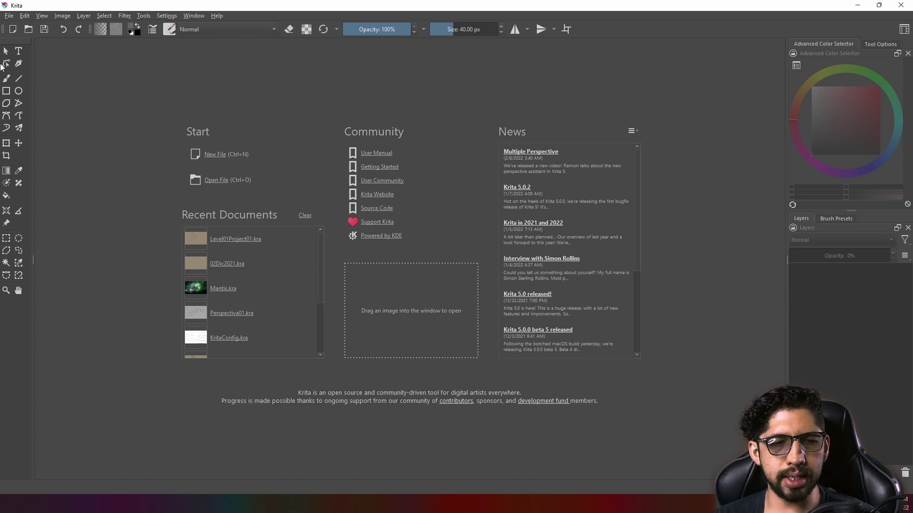
Step: Start a new document from the File menu to show the 3840 × 2160 Custom Document settings
{"action": "left_click", "coordinate": [9, 16]}
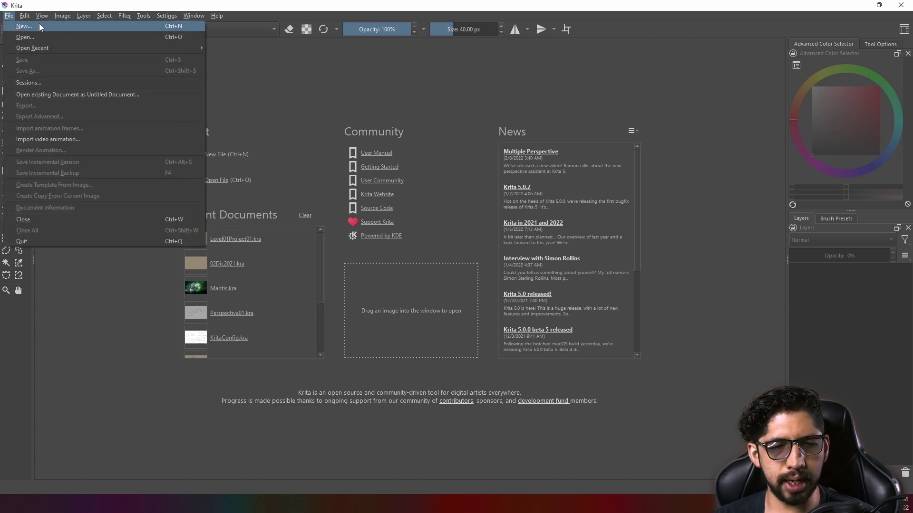
{"action": "left_click", "coordinate": [75, 28]}
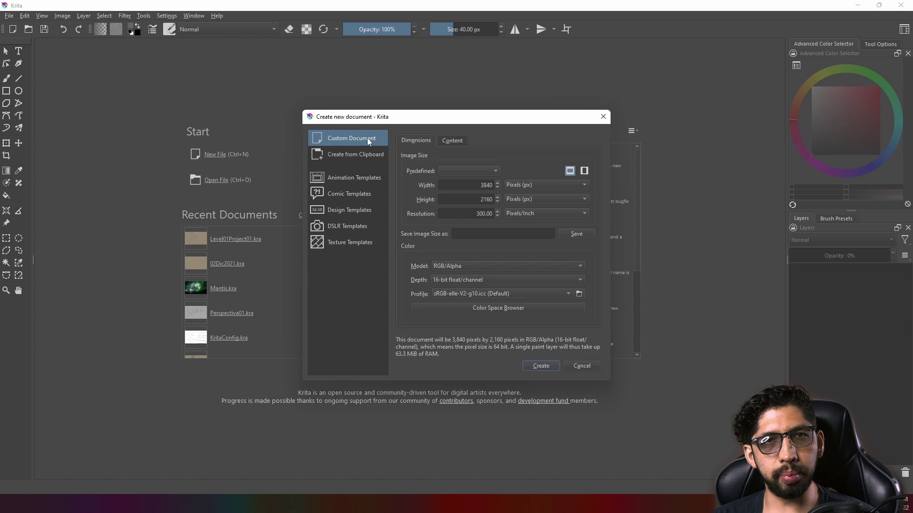
{"action": "left_click", "coordinate": [362, 157]}
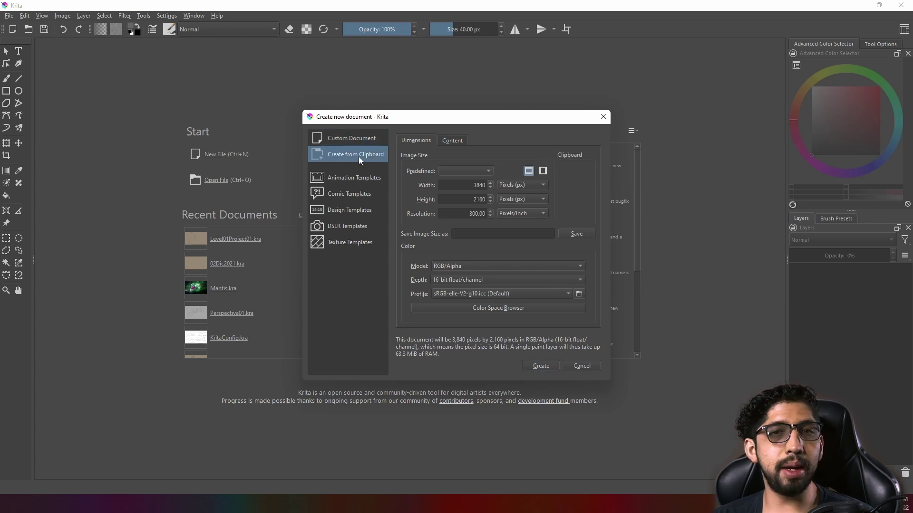
{"action": "left_click", "coordinate": [357, 180]}
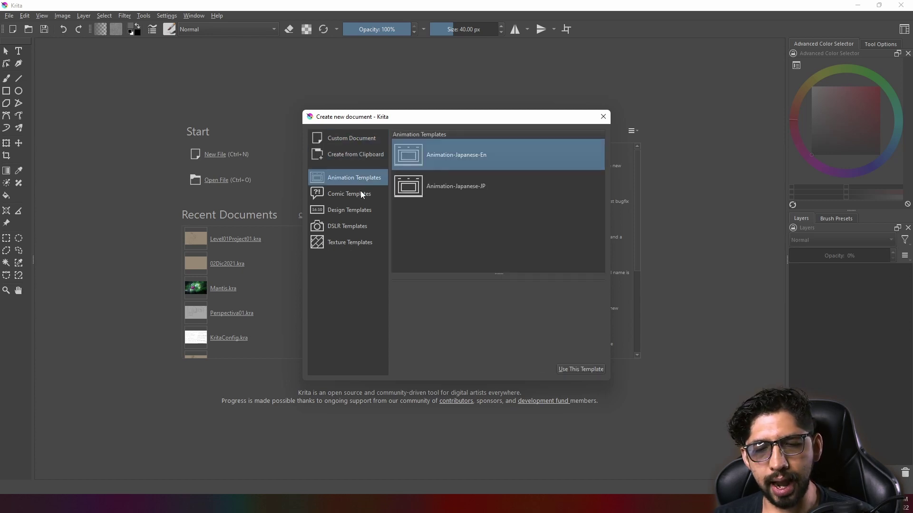
{"action": "left_click", "coordinate": [361, 210]}
{"action": "left_click", "coordinate": [361, 226]}
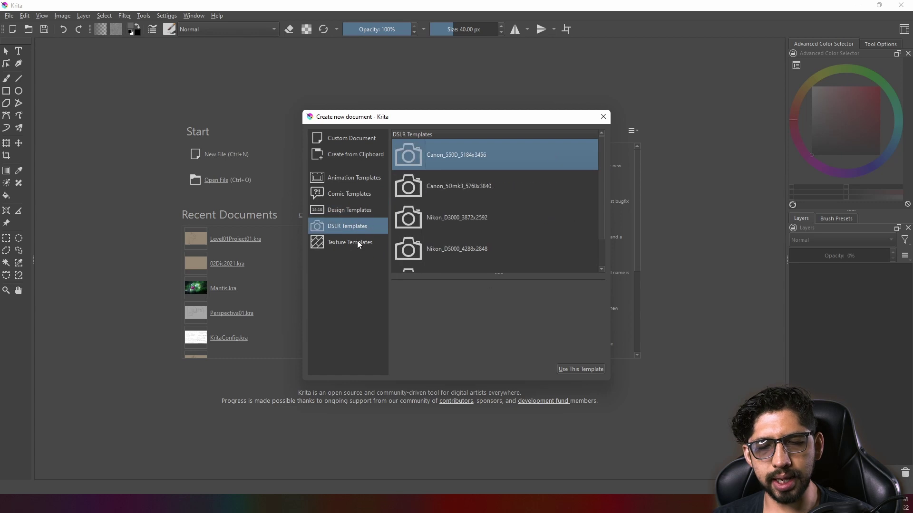
{"action": "left_click", "coordinate": [357, 178]}
{"action": "left_click", "coordinate": [353, 195]}
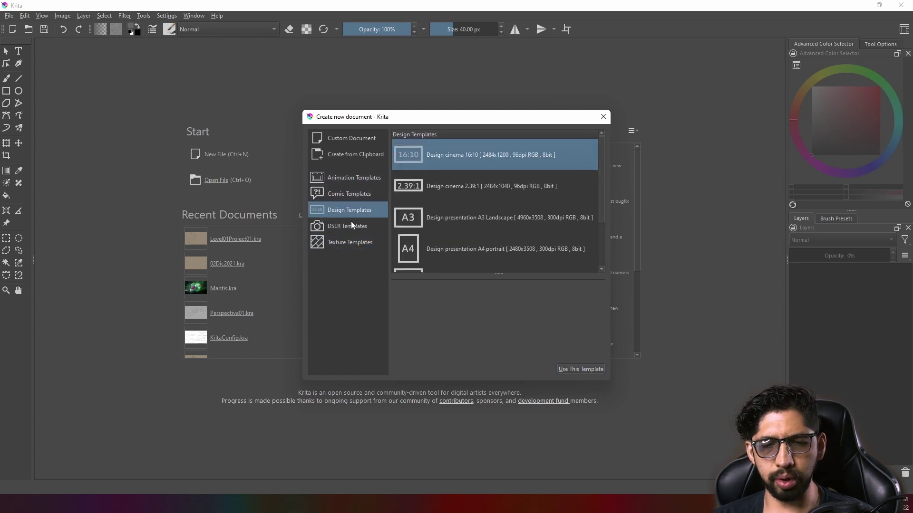
{"action": "left_click", "coordinate": [352, 222]}
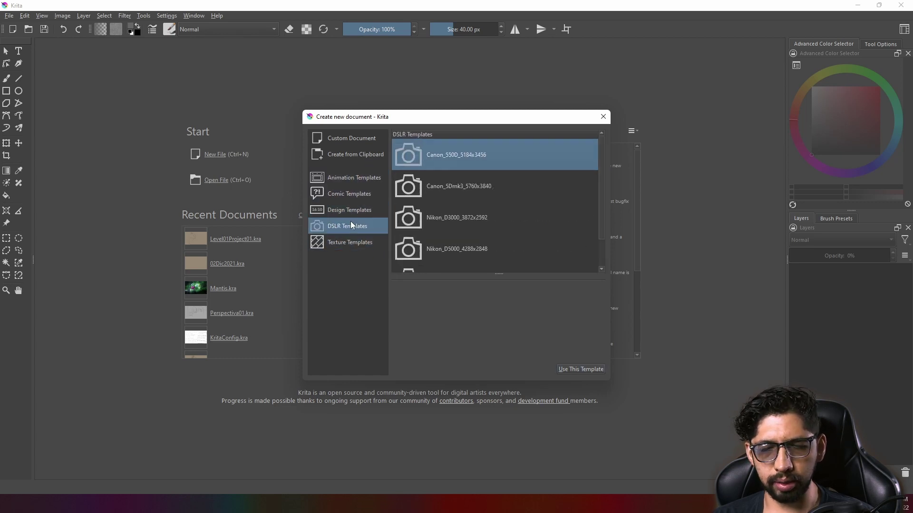
{"action": "left_click", "coordinate": [338, 139]}
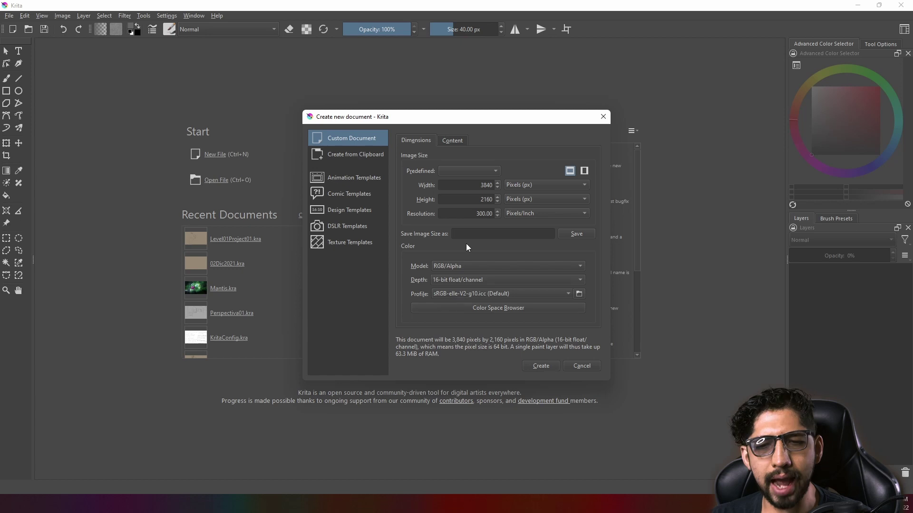
{"action": "left_click", "coordinate": [449, 142]}
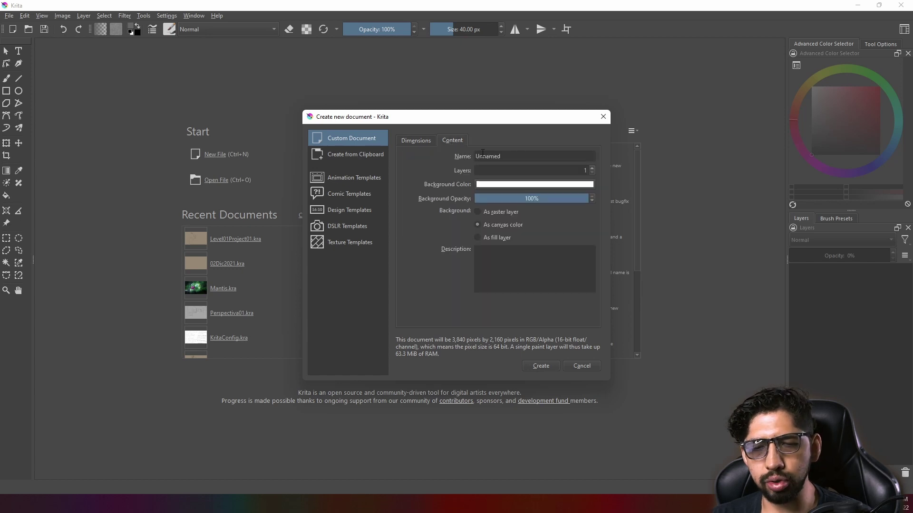
{"action": "left_click", "coordinate": [406, 140]}
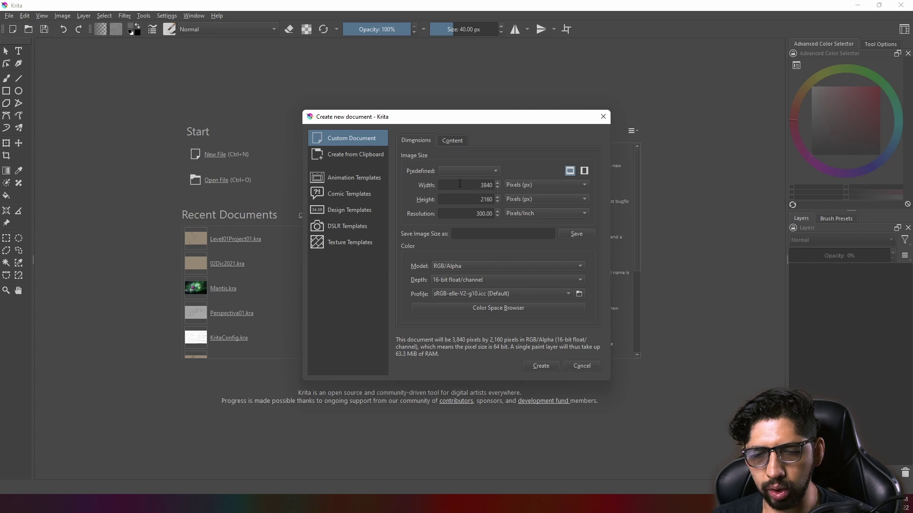
{"action": "double_click", "coordinate": [486, 200]}
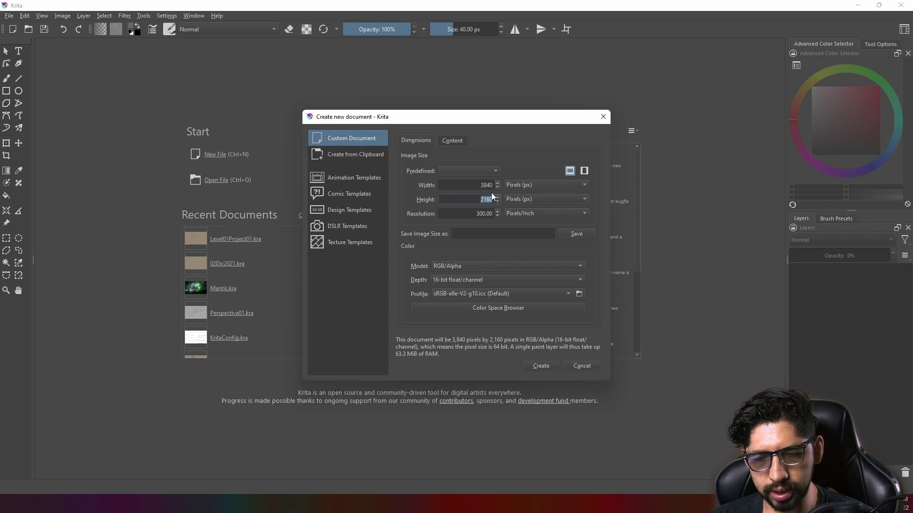
{"action": "key", "text": "Tab"}
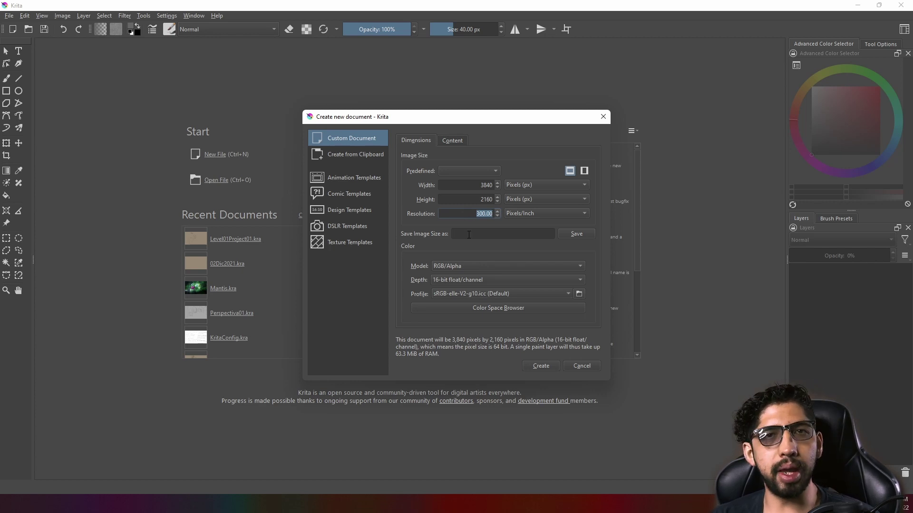
{"action": "left_click", "coordinate": [469, 234]}
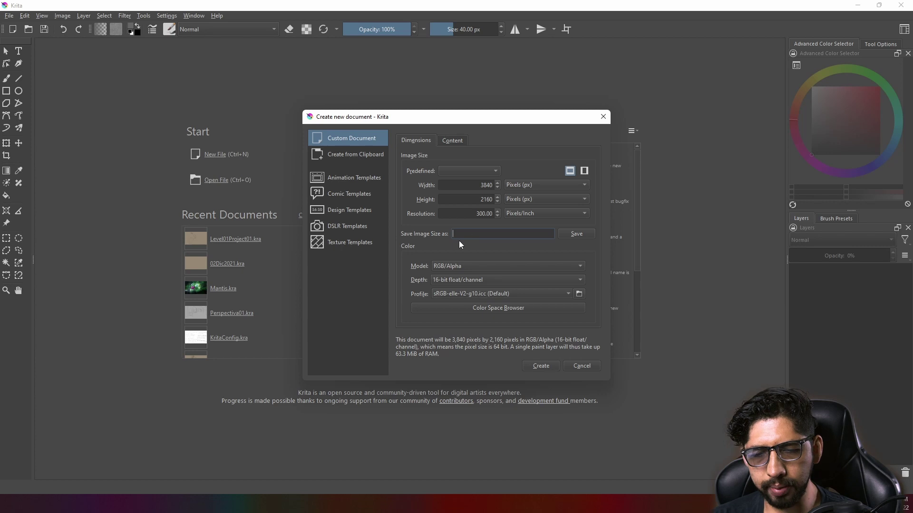
Step: Keep RGB/Alpha as the colour model and change the resolution from 300 to 72 pixels/inch
{"action": "left_click", "coordinate": [452, 267]}
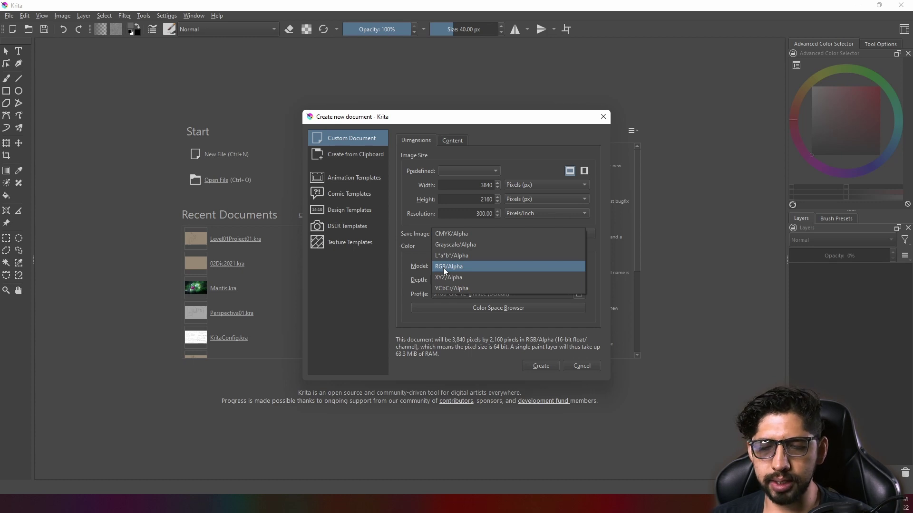
{"action": "left_click", "coordinate": [415, 270]}
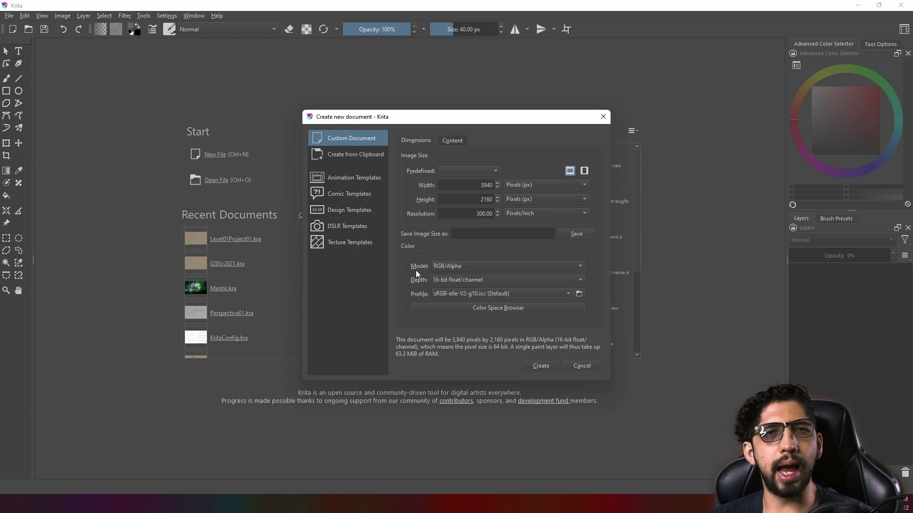
{"action": "left_click", "coordinate": [449, 140]}
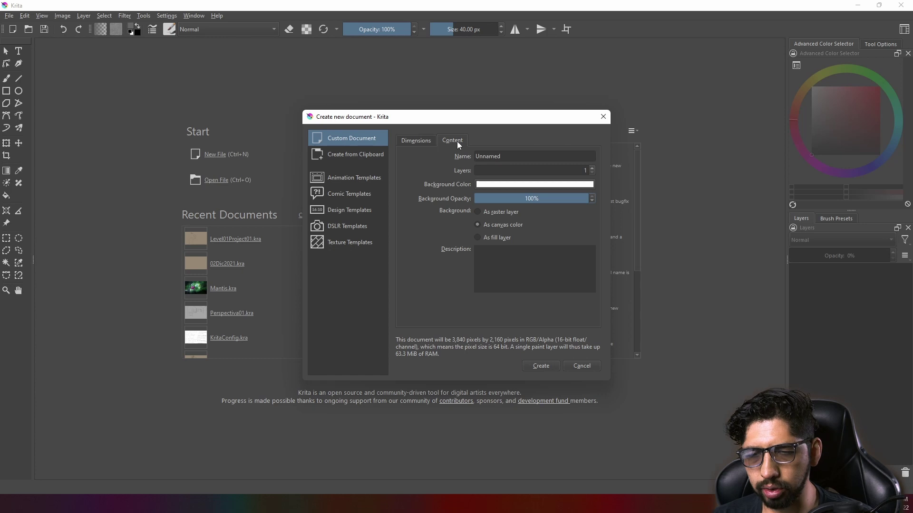
{"action": "key", "text": "Tab"}
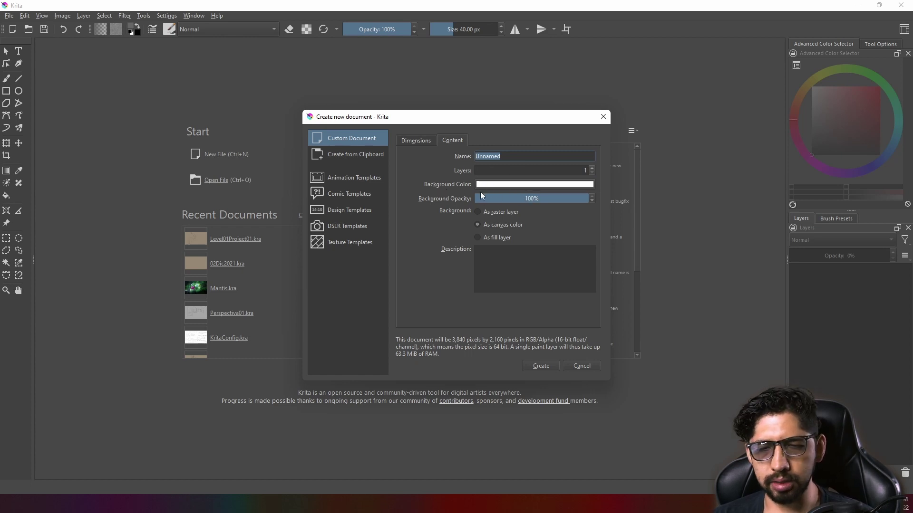
{"action": "left_click", "coordinate": [410, 141]}
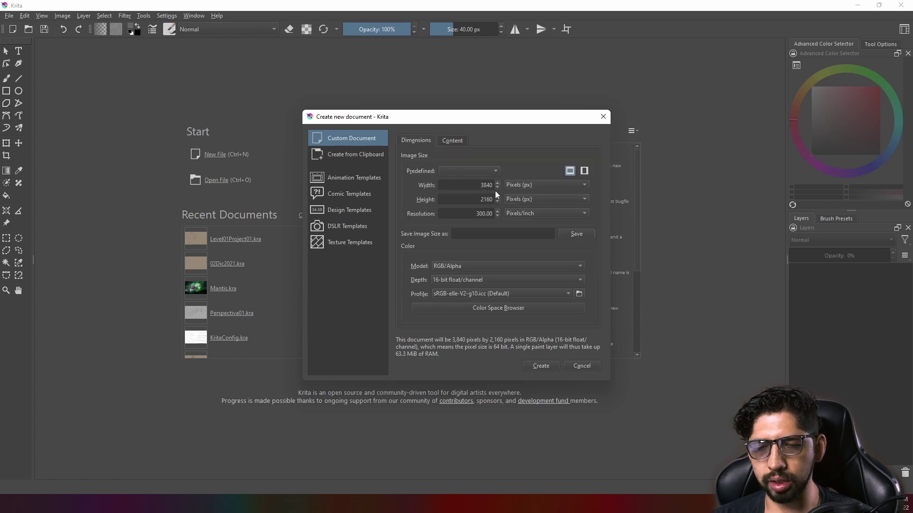
{"action": "double_click", "coordinate": [485, 213]}
{"action": "type", "text": "72"}
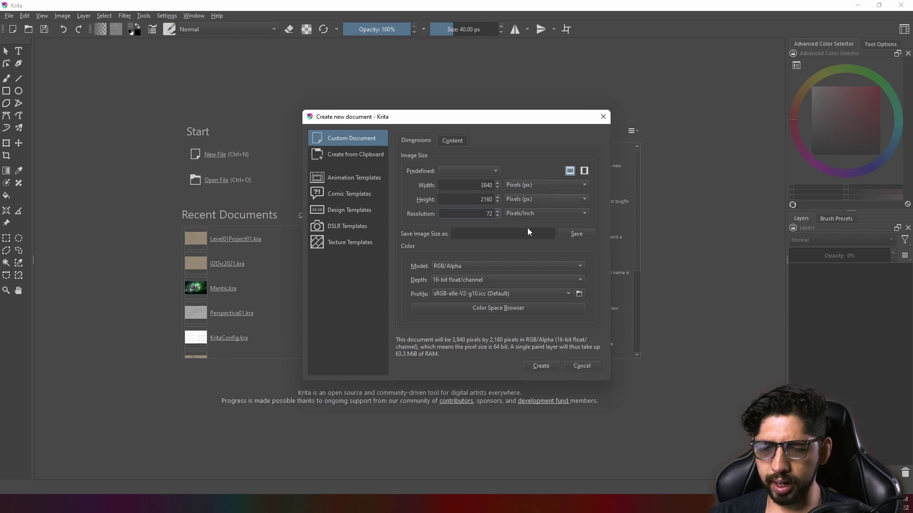
Step: Create the 3840 × 2160 RGB/Alpha document with a single white Background layer
{"action": "left_click", "coordinate": [540, 366]}
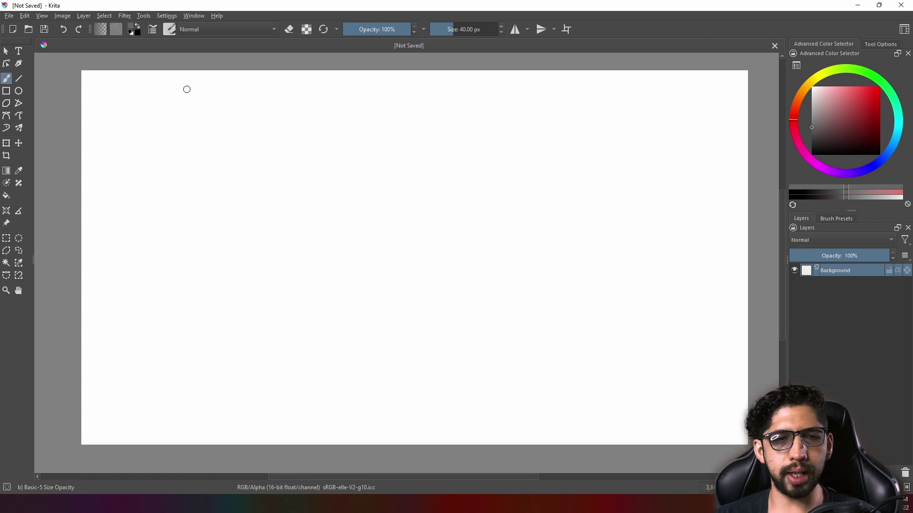
Step: Browse Krita's menus from File through windows and workspaces to Help, leaving the canvas unchanged
{"action": "left_click", "coordinate": [9, 18]}
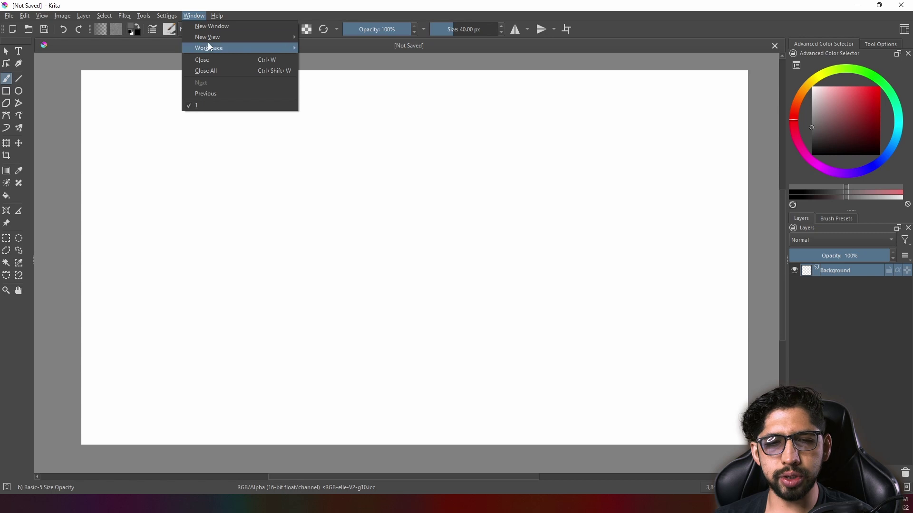
{"action": "mouse_move", "coordinate": [217, 16]}
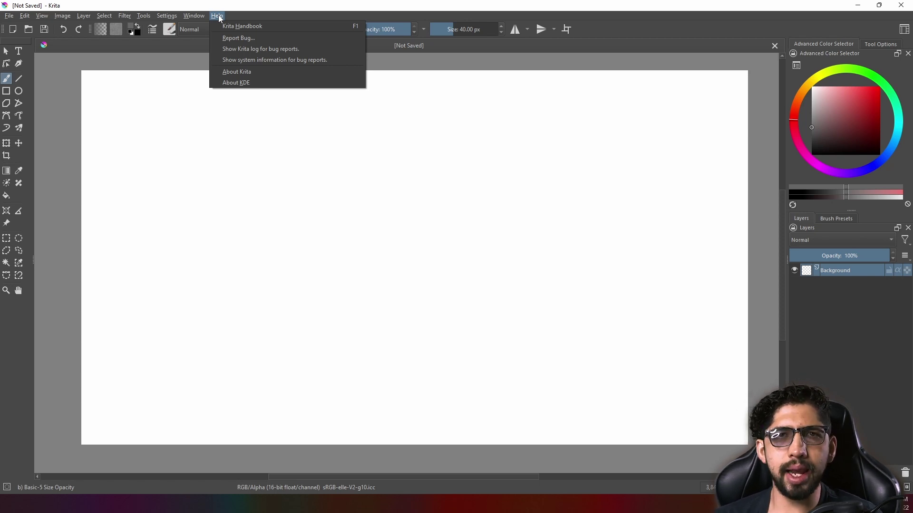
Step: Paint a grey wavy stroke across the canvas centre and sample its grey colour
{"action": "left_click", "coordinate": [648, 174]}
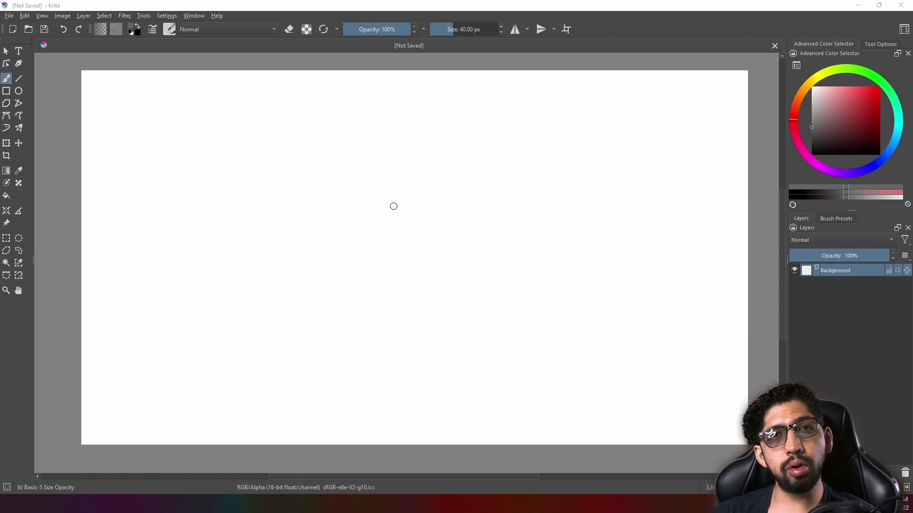
{"action": "left_click_drag", "start_coordinate": [379, 150], "coordinate": [614, 203]}
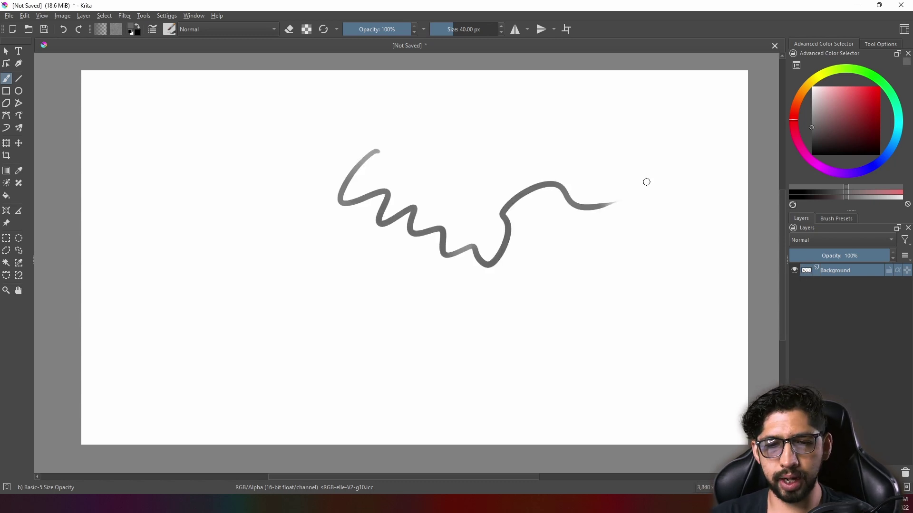
{"action": "scroll", "coordinate": [562, 269], "scroll_direction": "down", "scroll_amount": 1}
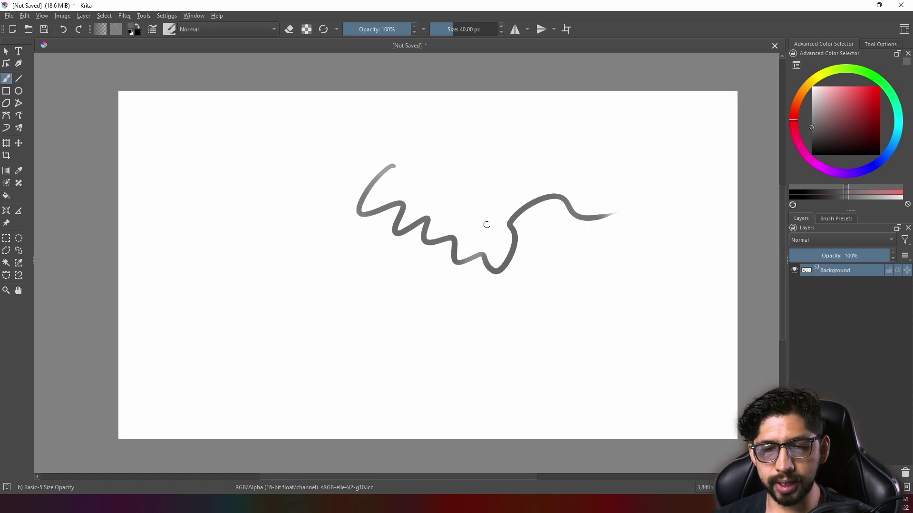
{"action": "left_click", "coordinate": [494, 188], "text": "ctrl"}
{"action": "mouse_move", "coordinate": [485, 186]}
{"action": "left_mouse_down"}
{"action": "mouse_move", "coordinate": [497, 183]}
{"action": "mouse_move", "coordinate": [536, 217]}
{"action": "mouse_move", "coordinate": [538, 181]}
{"action": "mouse_move", "coordinate": [540, 255]}
{"action": "mouse_move", "coordinate": [545, 193]}
{"action": "mouse_move", "coordinate": [520, 271]}
{"action": "mouse_move", "coordinate": [514, 230]}
{"action": "mouse_move", "coordinate": [524, 212]}
{"action": "left_mouse_up"}
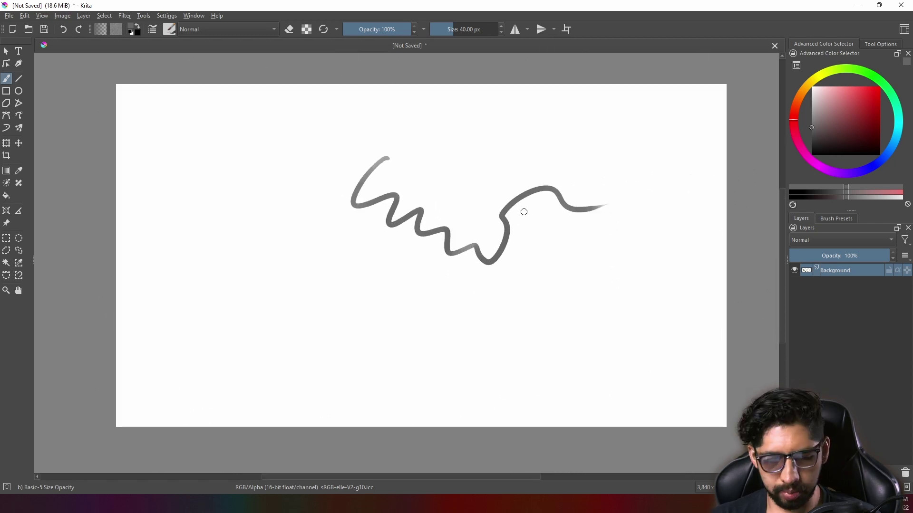
Step: Undo the squiggle stroke, then redo it so it returns to the canvas
{"action": "key", "text": "ctrl+z"}
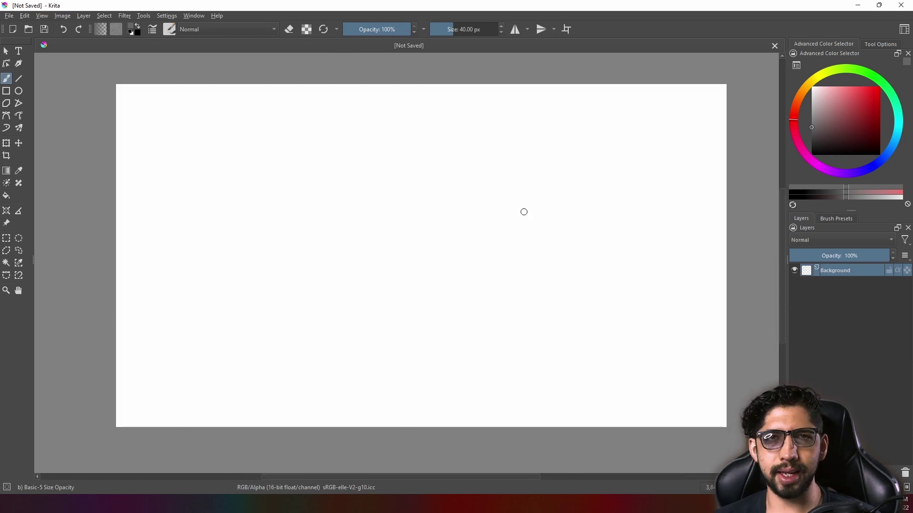
{"action": "key", "text": "ctrl+y"}
{"action": "key", "text": "ctrl+shift+z"}
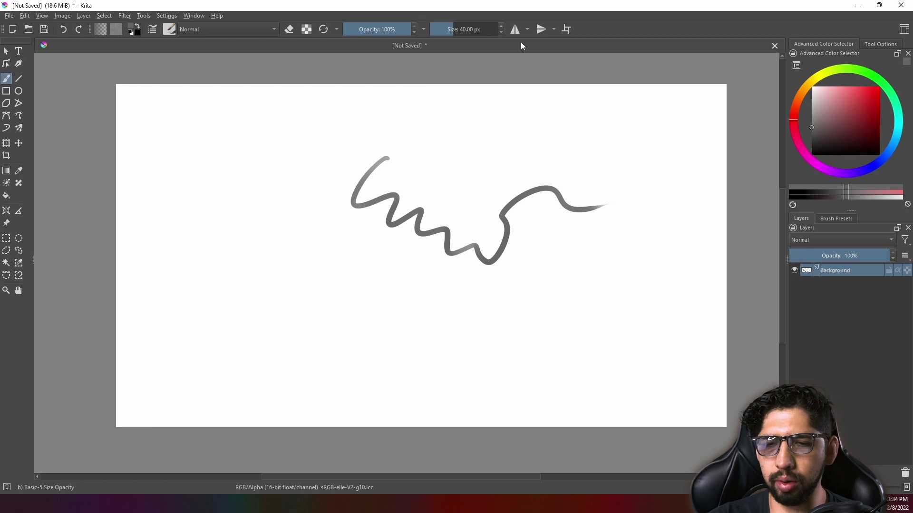
Step: Paint wavy strokes with horizontal and vertical mirroring into all four quadrants, then disable mirroring
{"action": "left_click", "coordinate": [515, 30]}
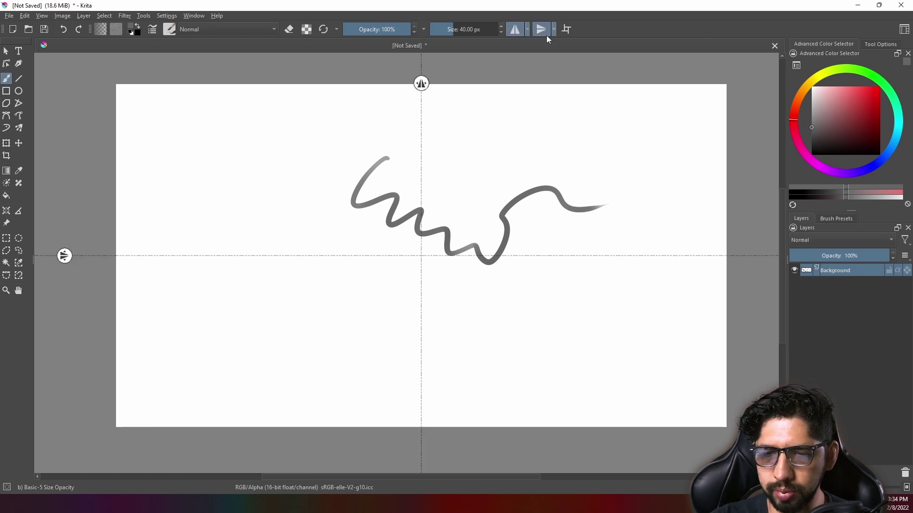
{"action": "left_click_drag", "start_coordinate": [463, 196], "coordinate": [568, 177]}
{"action": "mouse_move", "coordinate": [449, 218]}
{"action": "left_mouse_down"}
{"action": "mouse_move", "coordinate": [453, 238]}
{"action": "mouse_move", "coordinate": [526, 217]}
{"action": "left_mouse_up"}
{"action": "left_click_drag", "start_coordinate": [451, 281], "coordinate": [468, 325]}
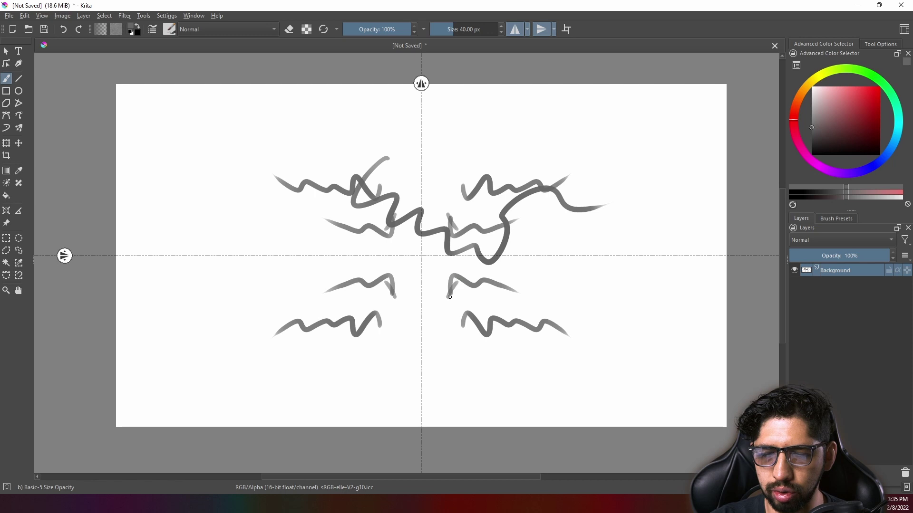
{"action": "left_click", "coordinate": [541, 29]}
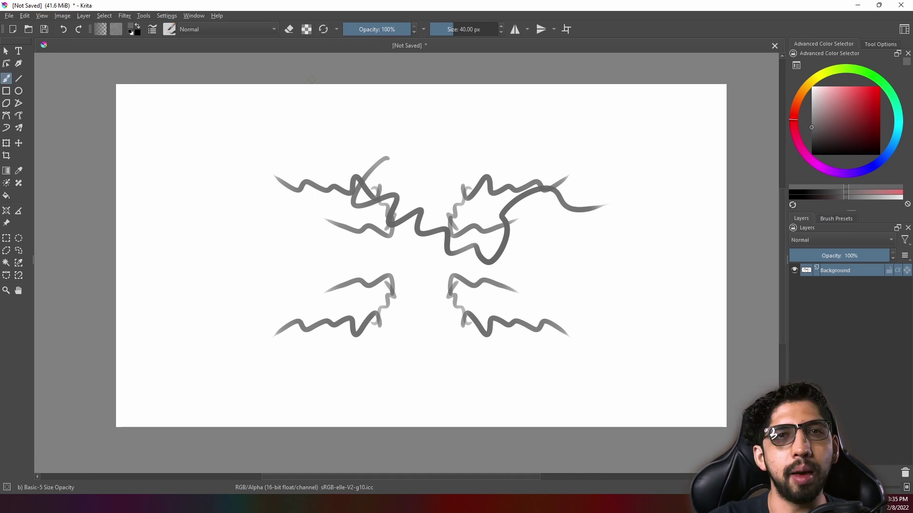
Step: Erase a small patch of the upper-left stroke and set the brush blending mode to Color
{"action": "left_click", "coordinate": [291, 33]}
{"action": "left_click_drag", "start_coordinate": [306, 181], "coordinate": [300, 190]}
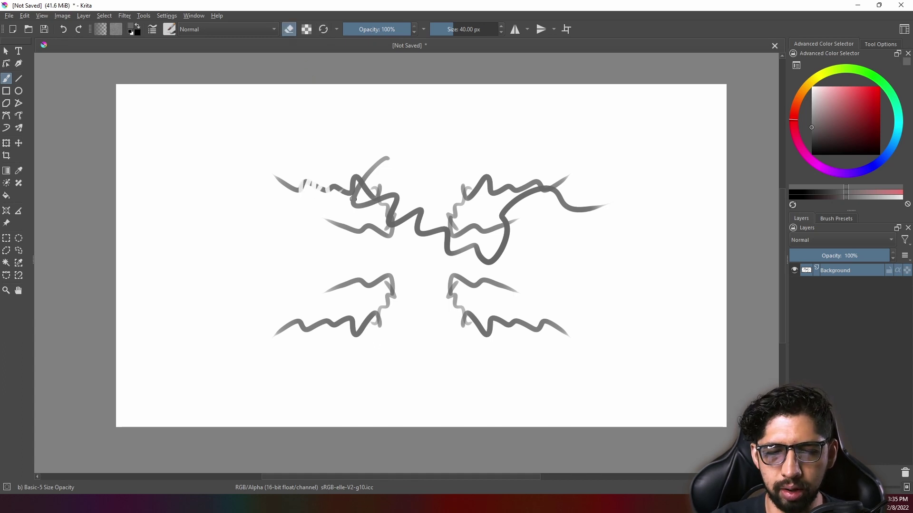
{"action": "left_click", "coordinate": [270, 29]}
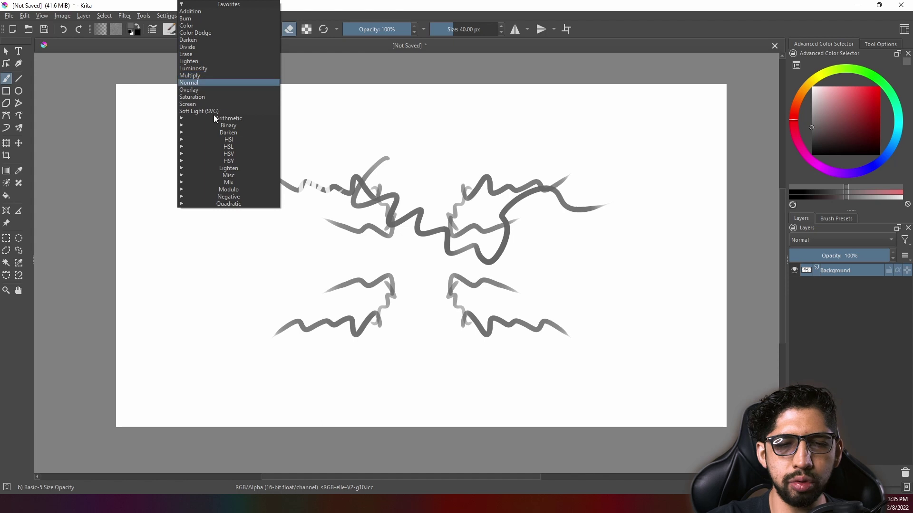
{"action": "left_click", "coordinate": [204, 26]}
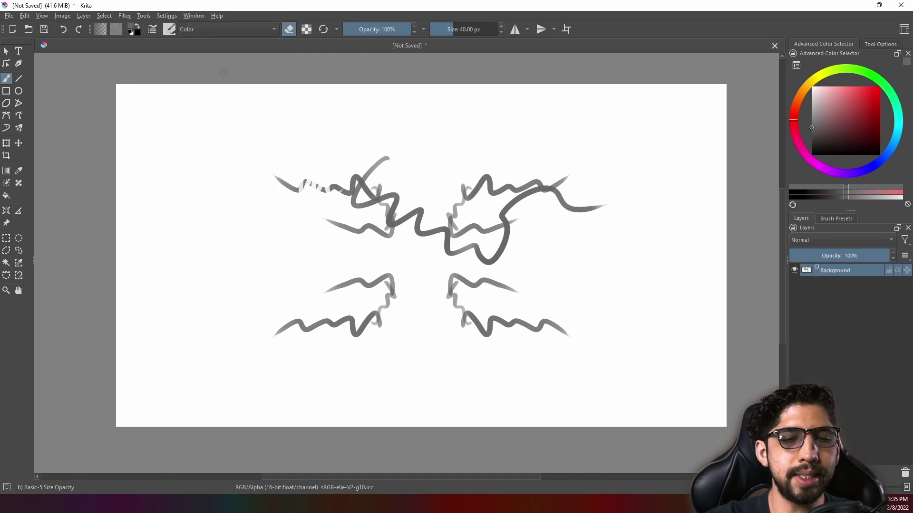
{"action": "left_click", "coordinate": [170, 29]}
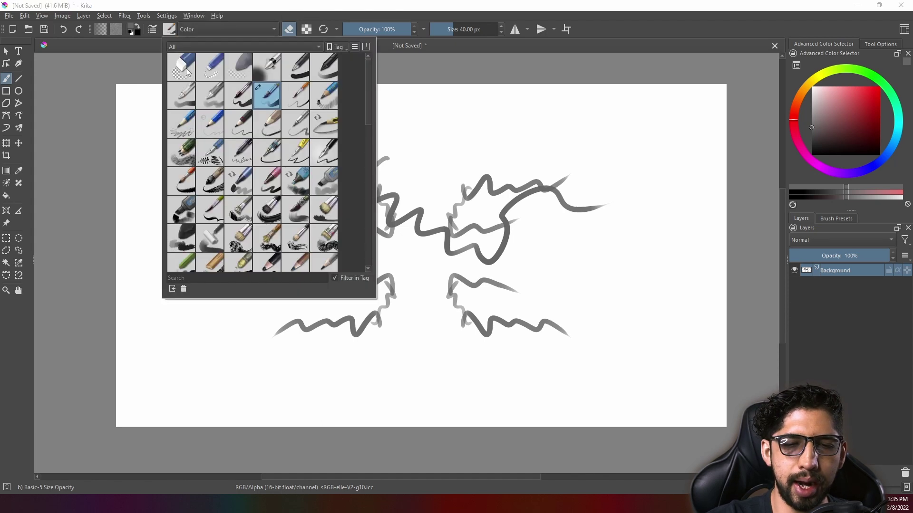
Step: Switch to Pencil-5 Tilted, test it in the scratchpad at 159.31 px, and undo the faint zigzag
{"action": "left_click", "coordinate": [326, 125]}
{"action": "left_click", "coordinate": [532, 145]}
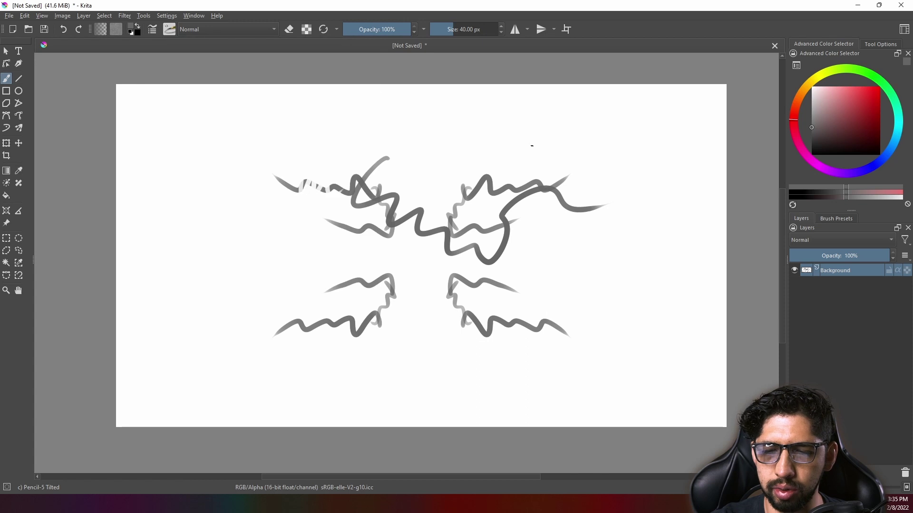
{"action": "left_click", "coordinate": [154, 30]}
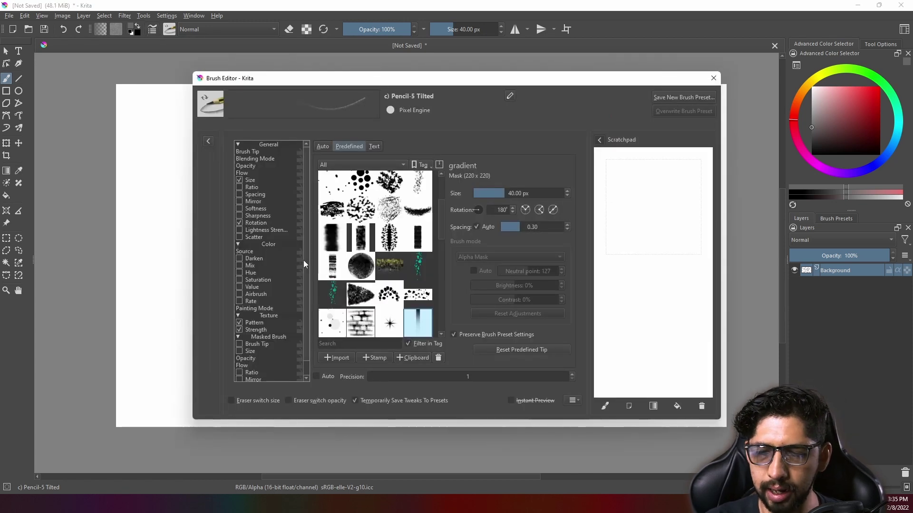
{"action": "mouse_move", "coordinate": [632, 177]}
{"action": "left_mouse_down"}
{"action": "mouse_move", "coordinate": [672, 197]}
{"action": "mouse_move", "coordinate": [693, 238]}
{"action": "left_mouse_up"}
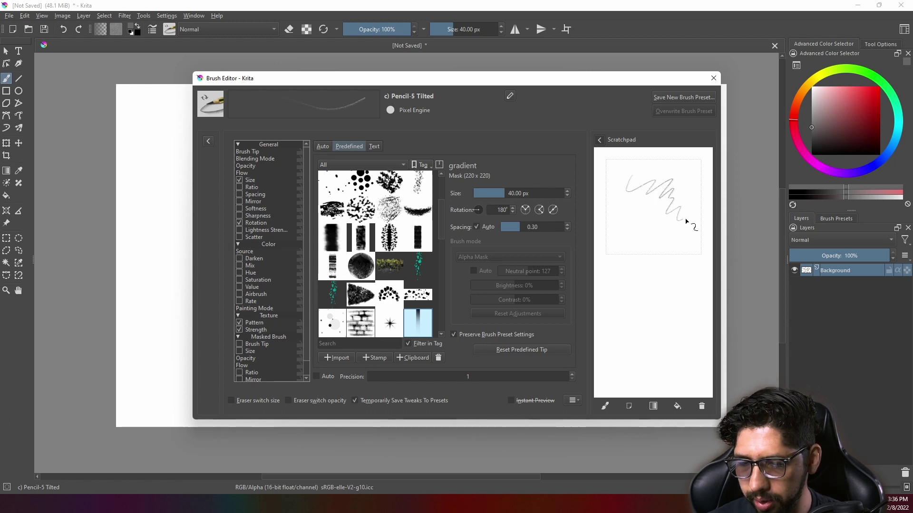
{"action": "left_click_drag", "start_coordinate": [628, 230], "coordinate": [684, 260]}
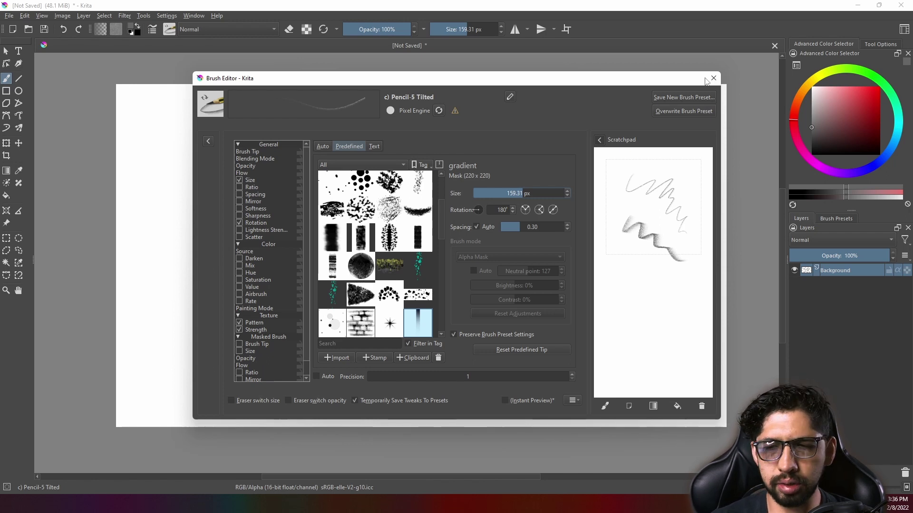
{"action": "left_click", "coordinate": [713, 79]}
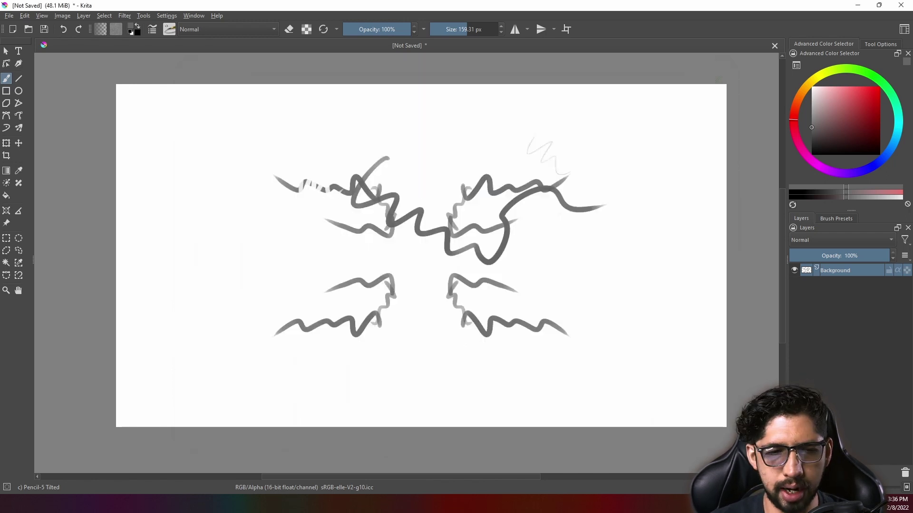
{"action": "left_click", "coordinate": [64, 28]}
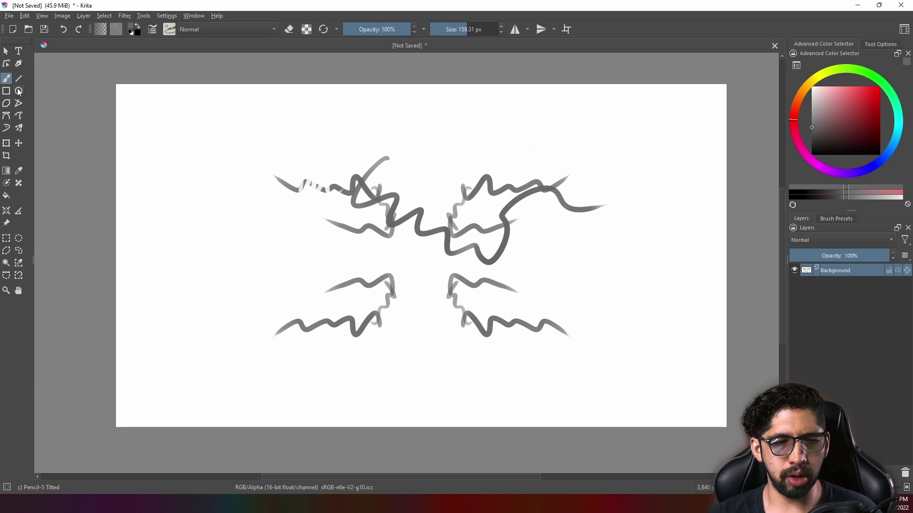
Step: Shift the mirrored squiggles slightly left and up using the Transform and Move tools
{"action": "left_click", "coordinate": [9, 145]}
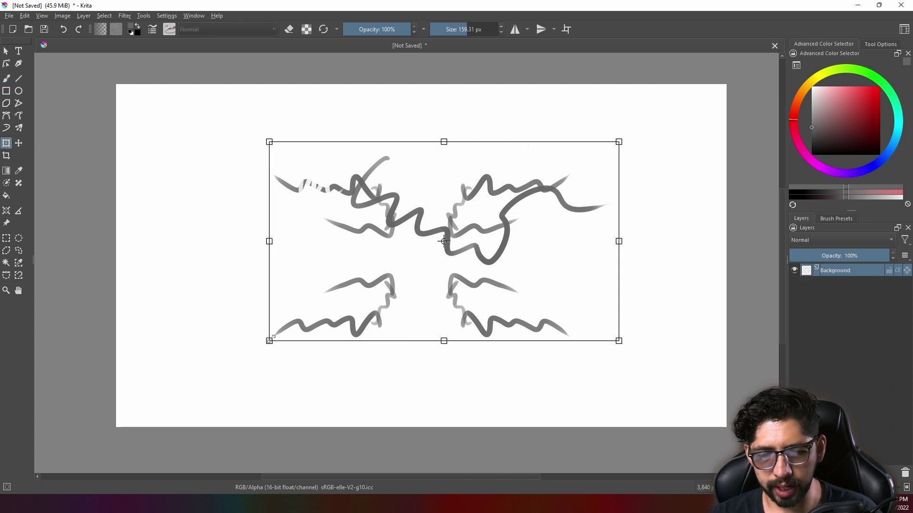
{"action": "left_click_drag", "start_coordinate": [443, 242], "coordinate": [433, 241]}
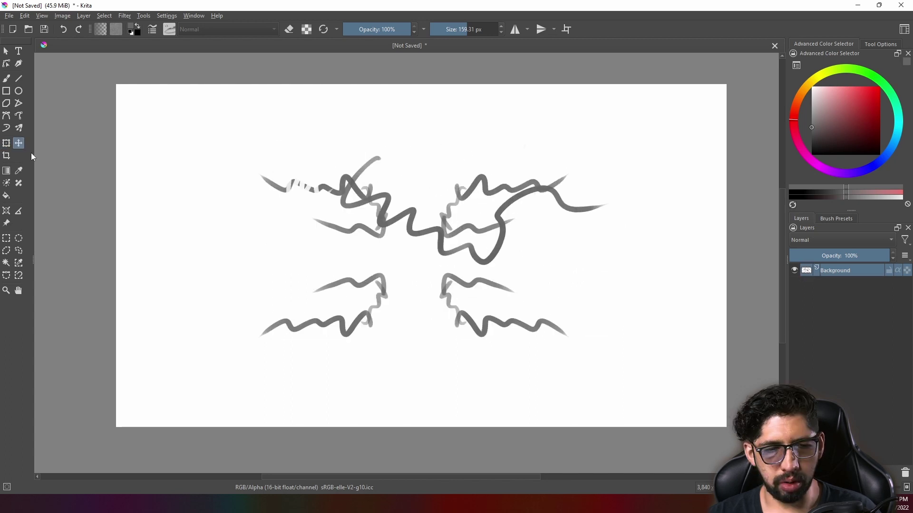
{"action": "key", "text": "t"}
{"action": "left_click_drag", "start_coordinate": [447, 299], "coordinate": [443, 297]}
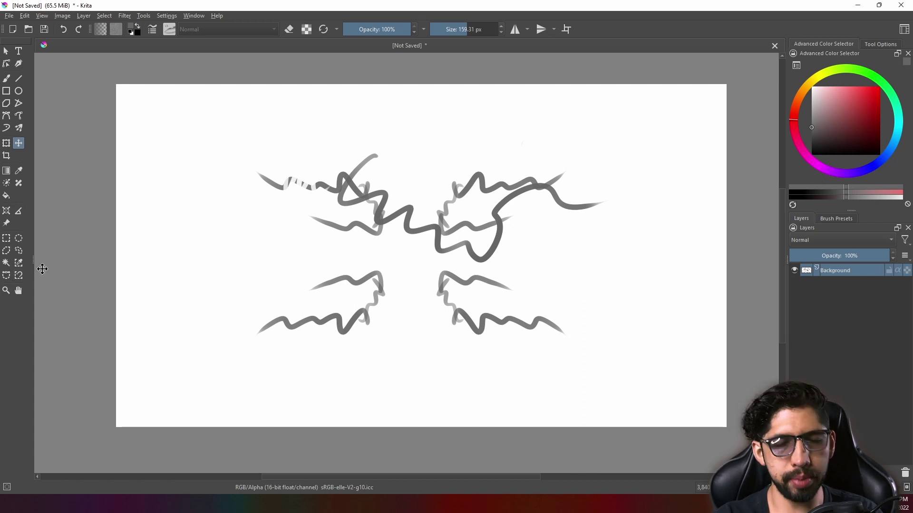
Step: Lasso the upper-right strokes, shrink them toward the top-right corner, and toggle the selection display
{"action": "left_click", "coordinate": [19, 253]}
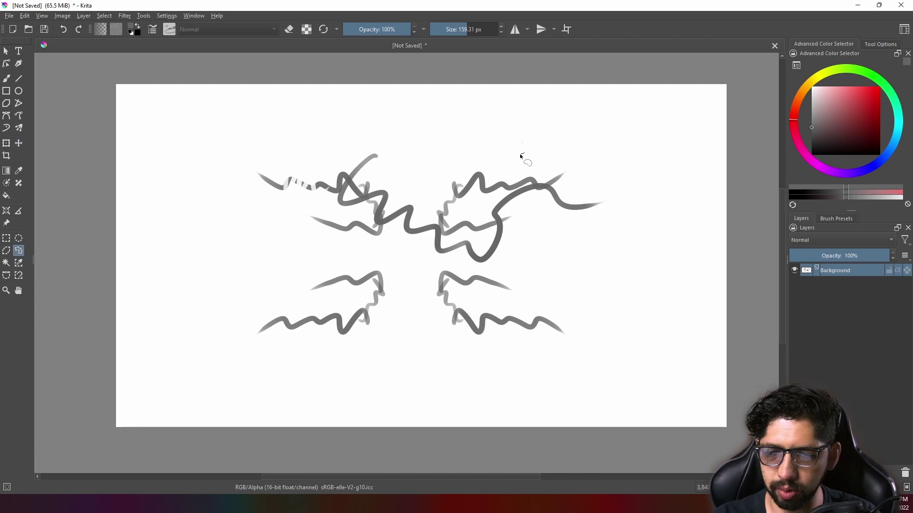
{"action": "left_click_drag", "start_coordinate": [576, 271], "coordinate": [559, 137]}
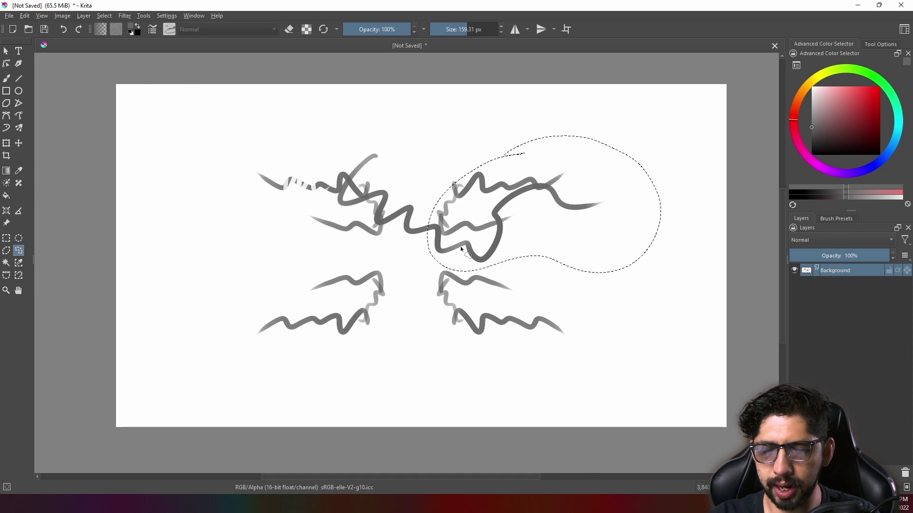
{"action": "left_click", "coordinate": [4, 145]}
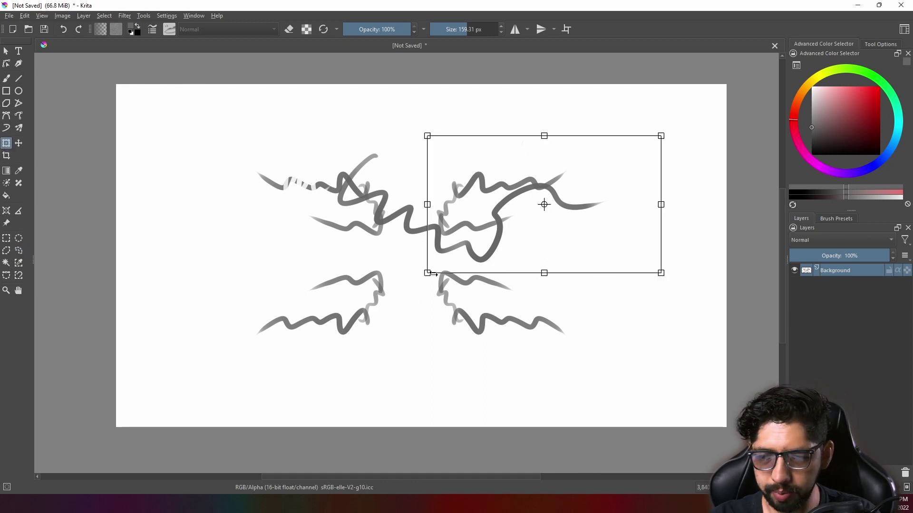
{"action": "left_click_drag", "start_coordinate": [427, 272], "coordinate": [484, 234]}
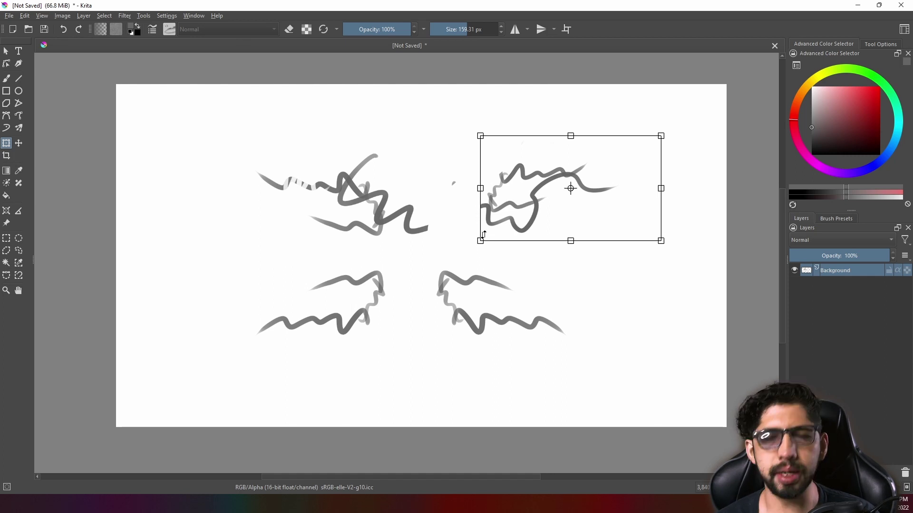
{"action": "key", "text": "Return"}
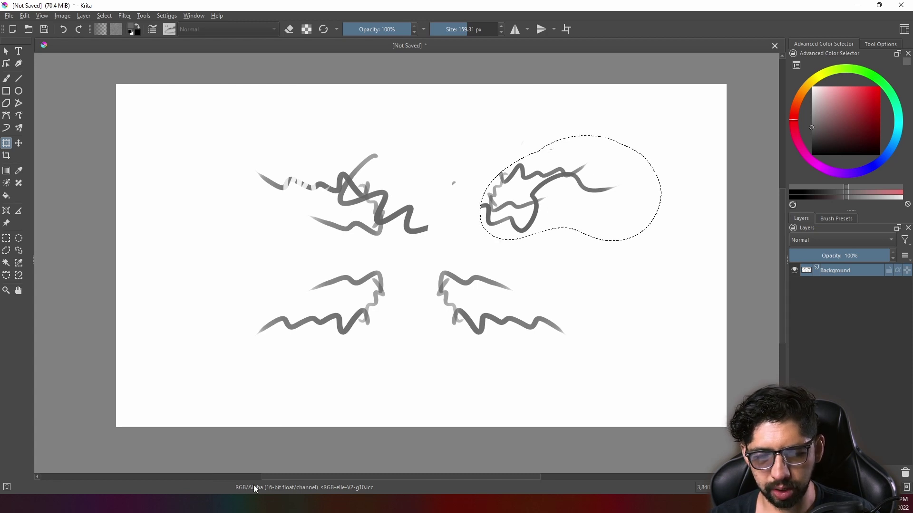
{"action": "left_click", "coordinate": [7, 487]}
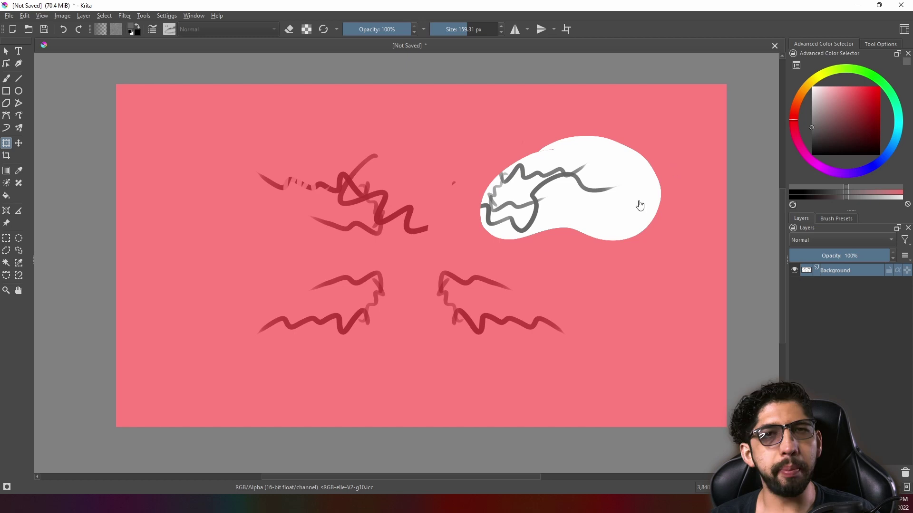
{"action": "left_click", "coordinate": [7, 488]}
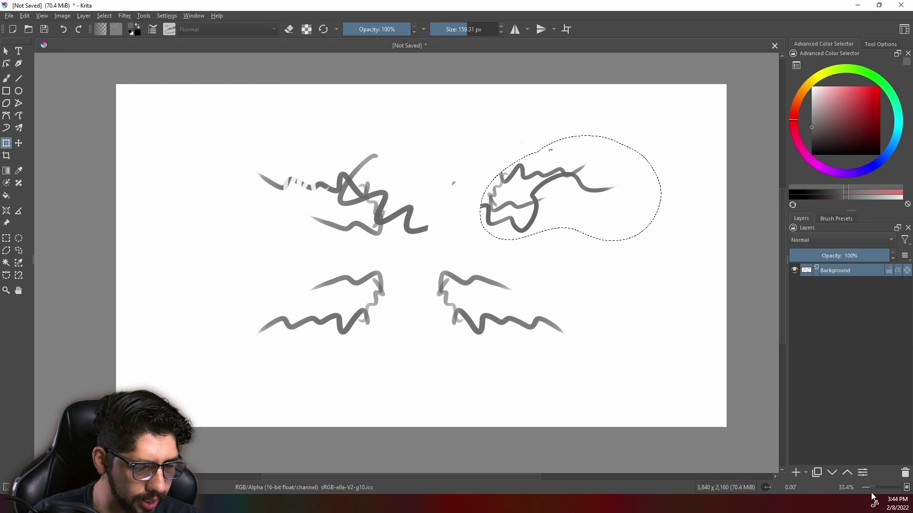
Step: Reset the canvas rotation to 0° and zoom from 25% to fit the canvas to the window
{"action": "left_click_drag", "start_coordinate": [874, 486], "coordinate": [869, 489]}
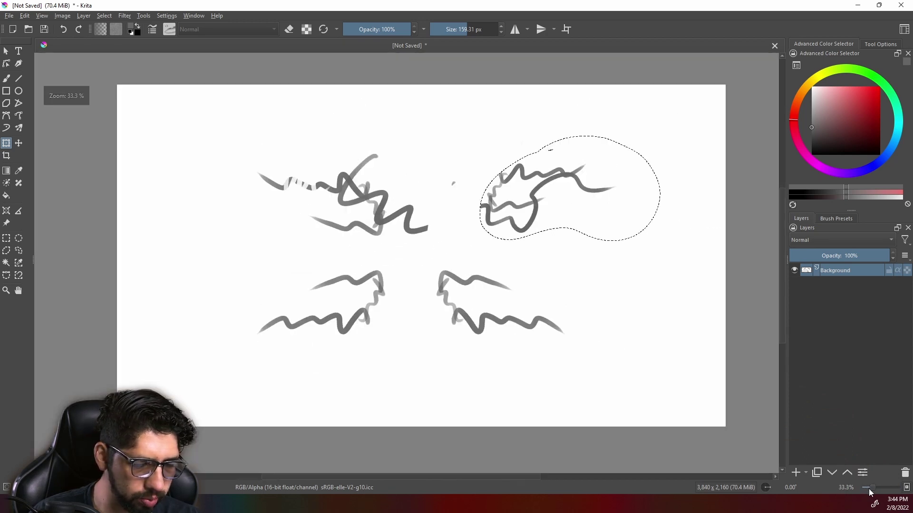
{"action": "left_click", "coordinate": [868, 489]}
{"action": "left_click_drag", "start_coordinate": [766, 488], "coordinate": [771, 487]}
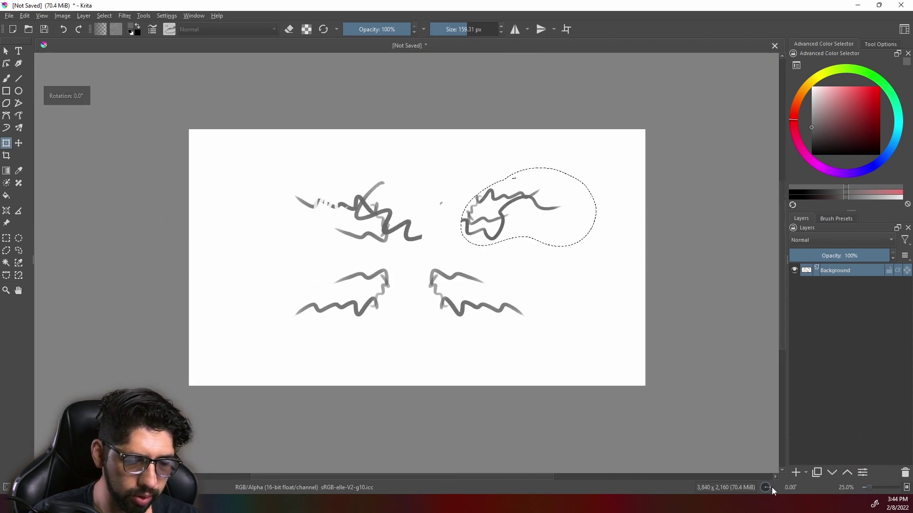
{"action": "left_click", "coordinate": [907, 488]}
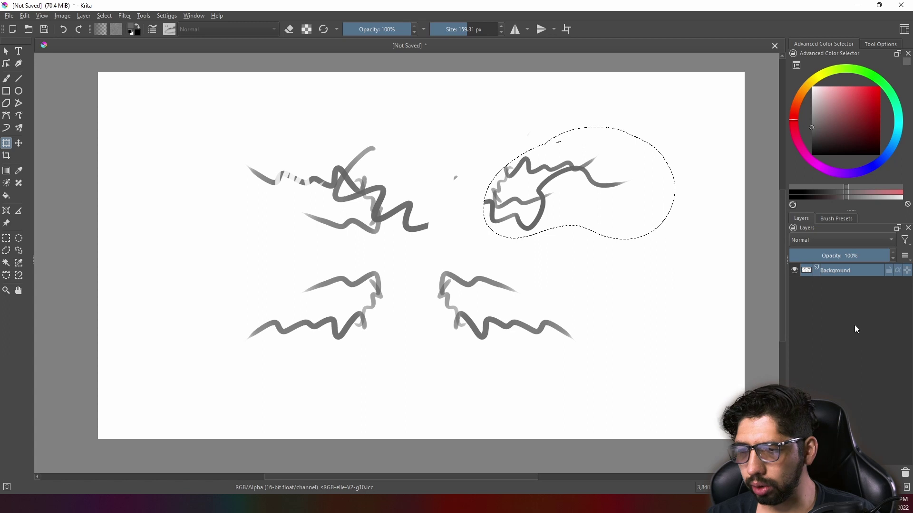
Step: Show the Brush Presets panel, then the Tool Options panel with the transform settings
{"action": "left_click", "coordinate": [835, 218]}
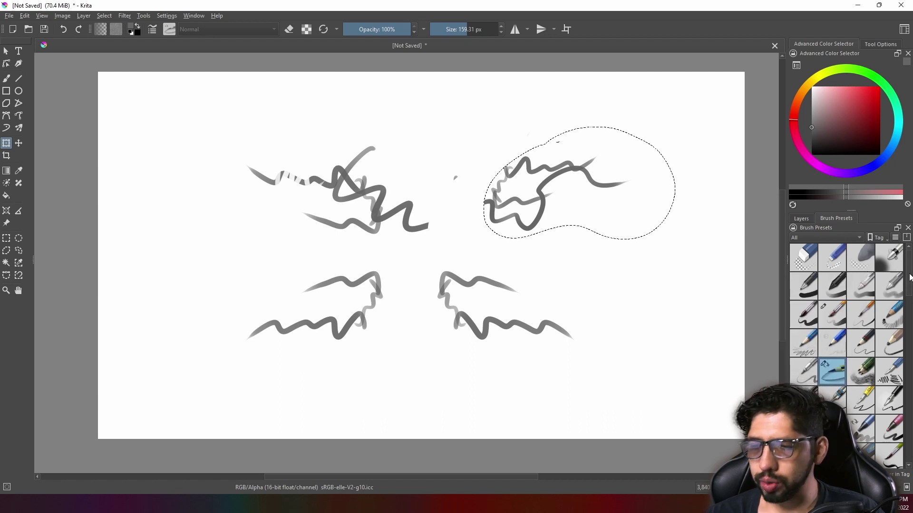
{"action": "mouse_move", "coordinate": [909, 269]}
{"action": "left_mouse_down"}
{"action": "mouse_move", "coordinate": [910, 401]}
{"action": "mouse_move", "coordinate": [910, 252]}
{"action": "left_mouse_up"}
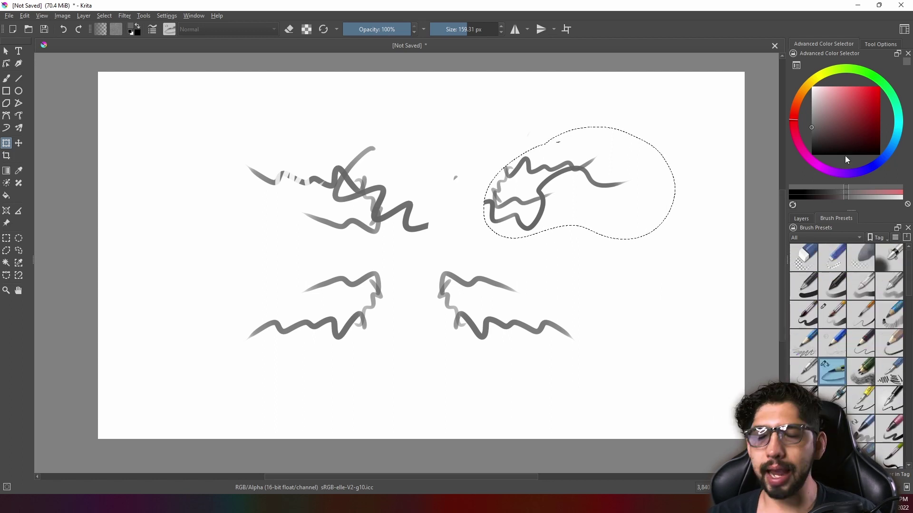
{"action": "left_click", "coordinate": [876, 45]}
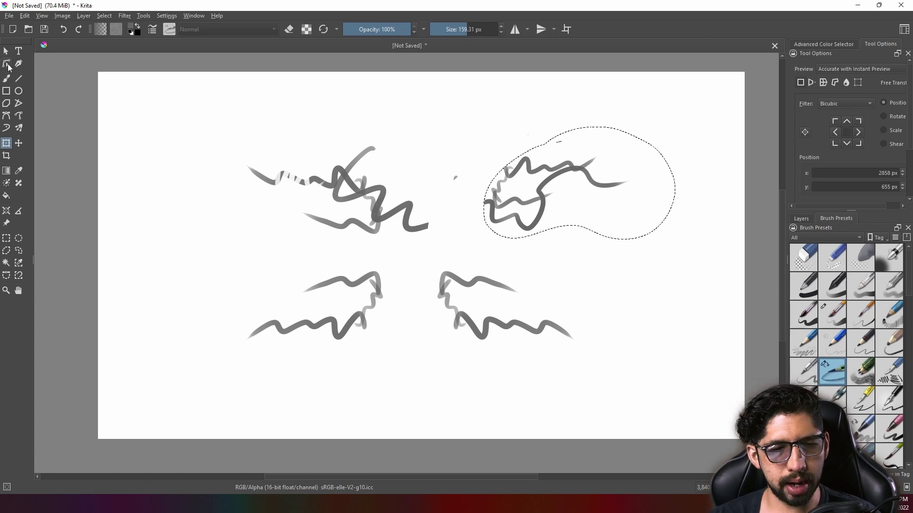
Step: Switch briefly to the freehand brush, then back to the Transform tool on the selected strokes, and open Settings for the dockers
{"action": "left_click", "coordinate": [7, 79]}
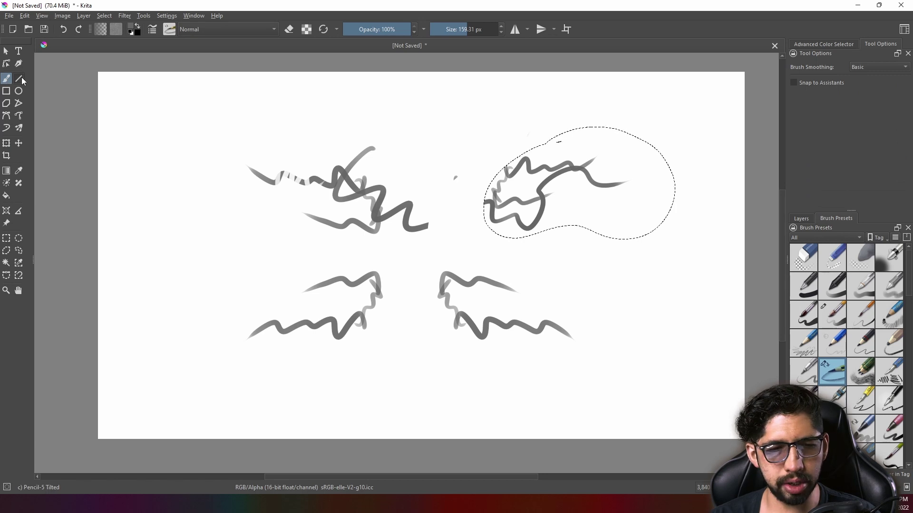
{"action": "left_click", "coordinate": [6, 143]}
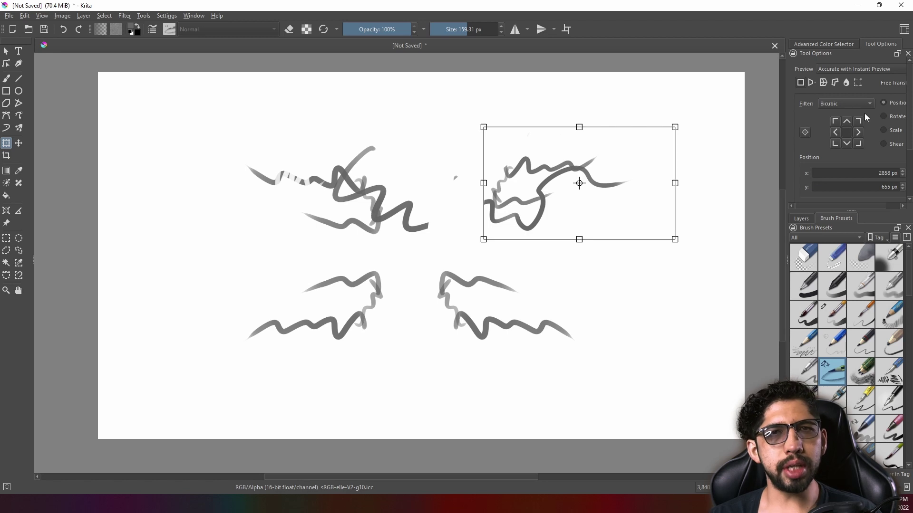
{"action": "left_click", "coordinate": [166, 16]}
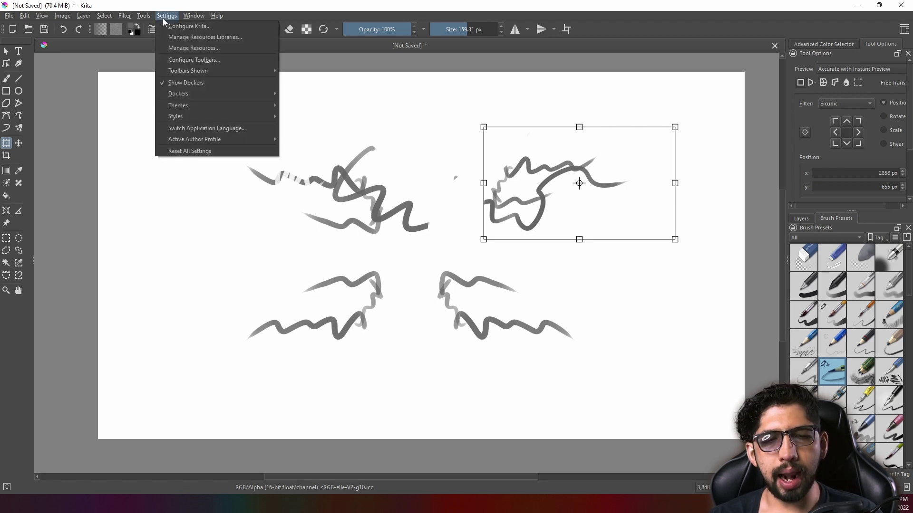
{"action": "mouse_move", "coordinate": [178, 93]}
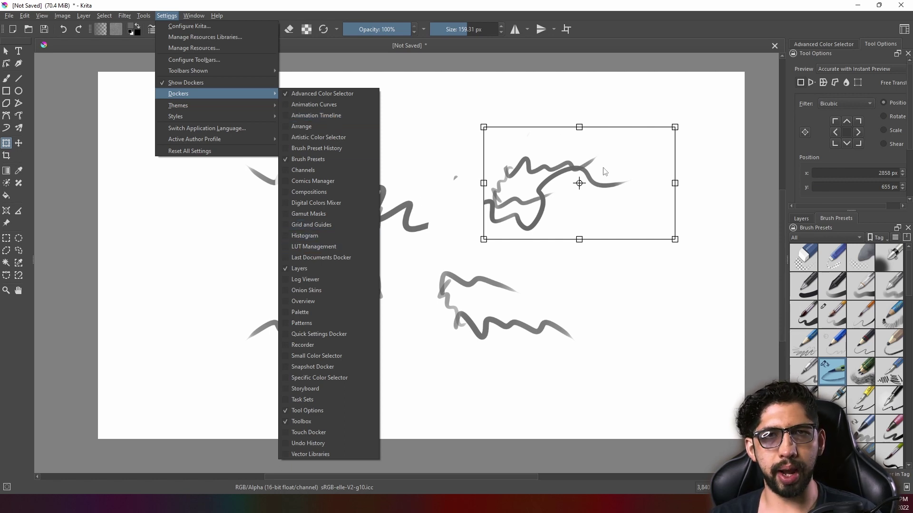
Step: Close the docker list, float the colour selector, and dock it across the top
{"action": "left_click", "coordinate": [659, 172]}
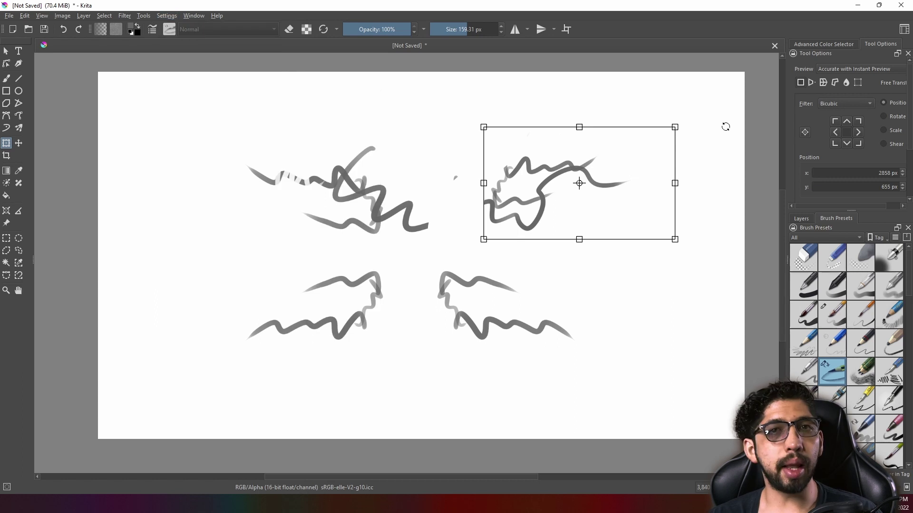
{"action": "left_click", "coordinate": [814, 44]}
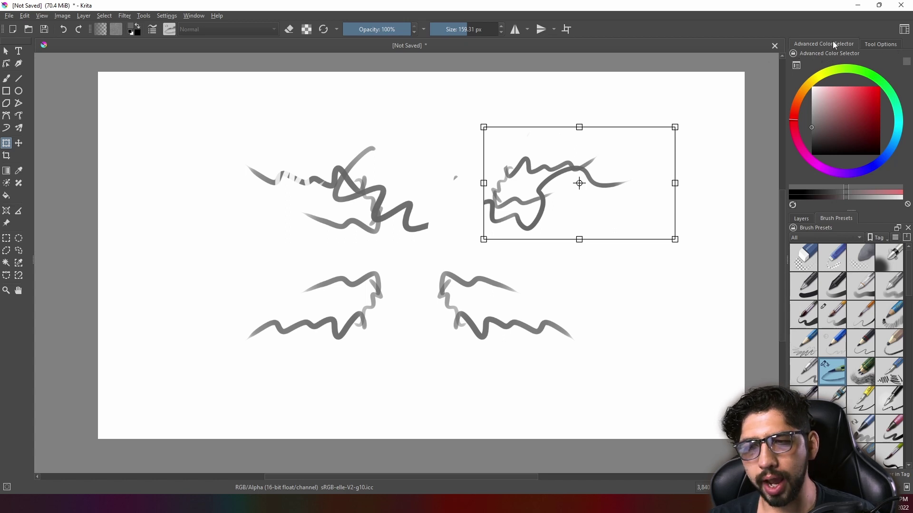
{"action": "mouse_move", "coordinate": [829, 54]}
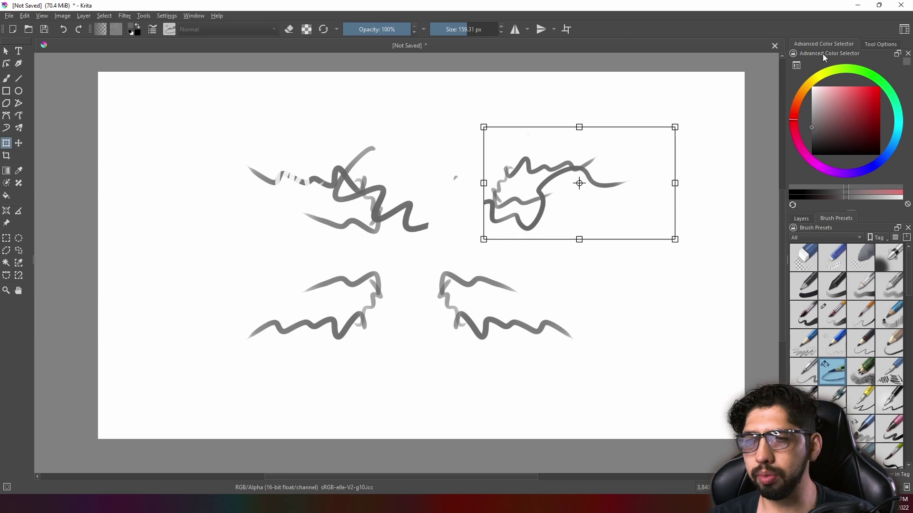
{"action": "left_click_drag", "start_coordinate": [823, 54], "coordinate": [520, 84]}
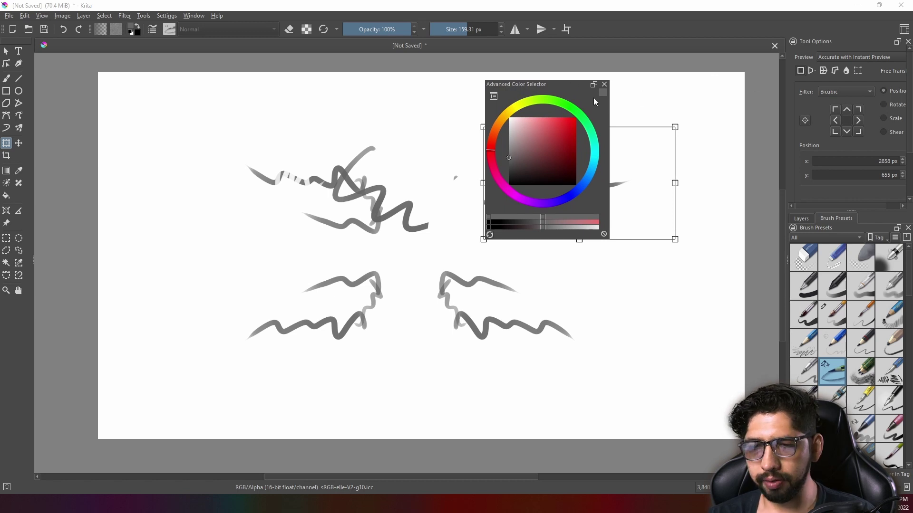
{"action": "mouse_move", "coordinate": [542, 83]}
{"action": "left_mouse_down"}
{"action": "mouse_move", "coordinate": [534, 46]}
{"action": "mouse_move", "coordinate": [340, 268]}
{"action": "mouse_move", "coordinate": [432, 433]}
{"action": "mouse_move", "coordinate": [435, 467]}
{"action": "mouse_move", "coordinate": [506, 429]}
{"action": "mouse_move", "coordinate": [726, 253]}
{"action": "mouse_move", "coordinate": [601, 85]}
{"action": "left_mouse_up"}
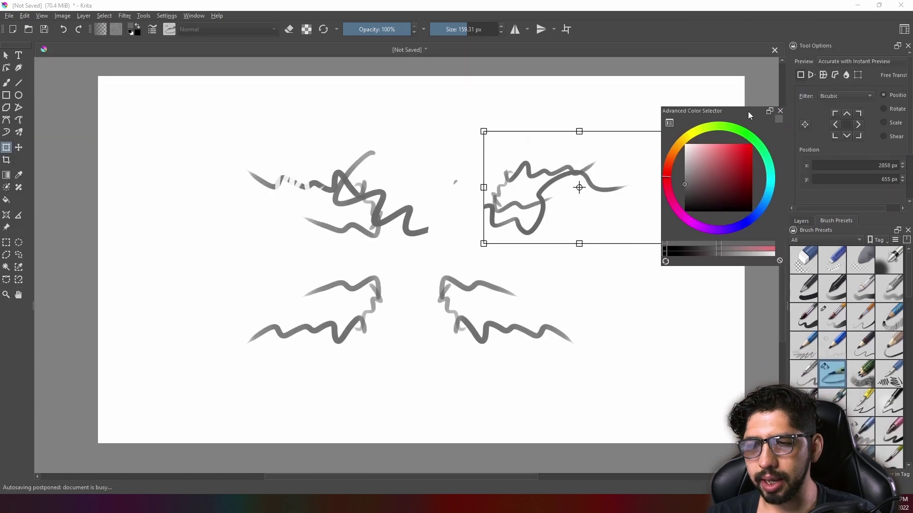
{"action": "left_click_drag", "start_coordinate": [653, 100], "coordinate": [786, 56]}
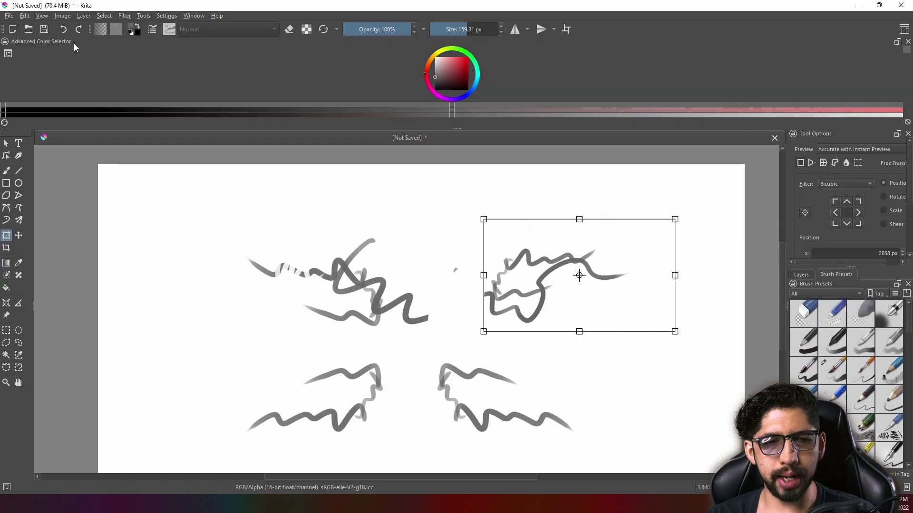
Step: Float and resize the colour selector, re-dock it on top, then float and close it
{"action": "mouse_move", "coordinate": [74, 47]}
{"action": "left_mouse_down"}
{"action": "mouse_move", "coordinate": [465, 102]}
{"action": "mouse_move", "coordinate": [667, 79]}
{"action": "left_mouse_up"}
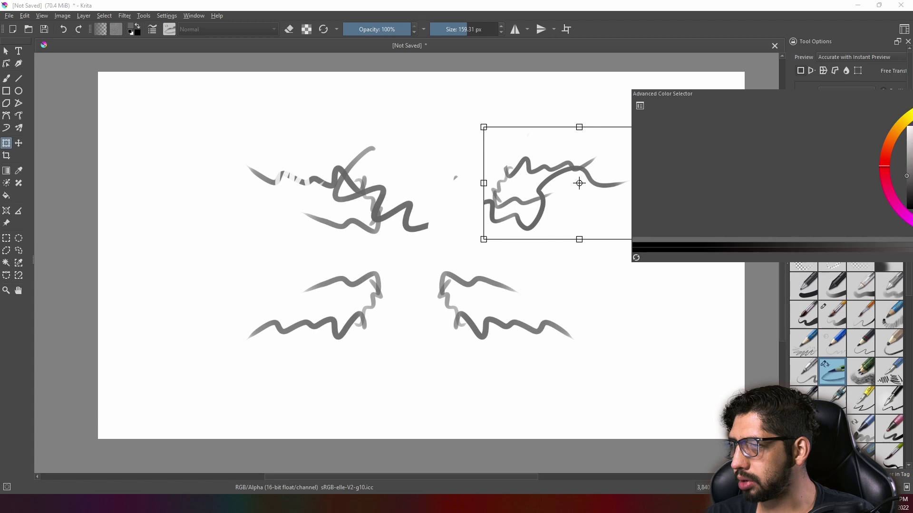
{"action": "mouse_move", "coordinate": [910, 262]}
{"action": "left_mouse_down"}
{"action": "mouse_move", "coordinate": [781, 333]}
{"action": "mouse_move", "coordinate": [749, 262]}
{"action": "left_mouse_up"}
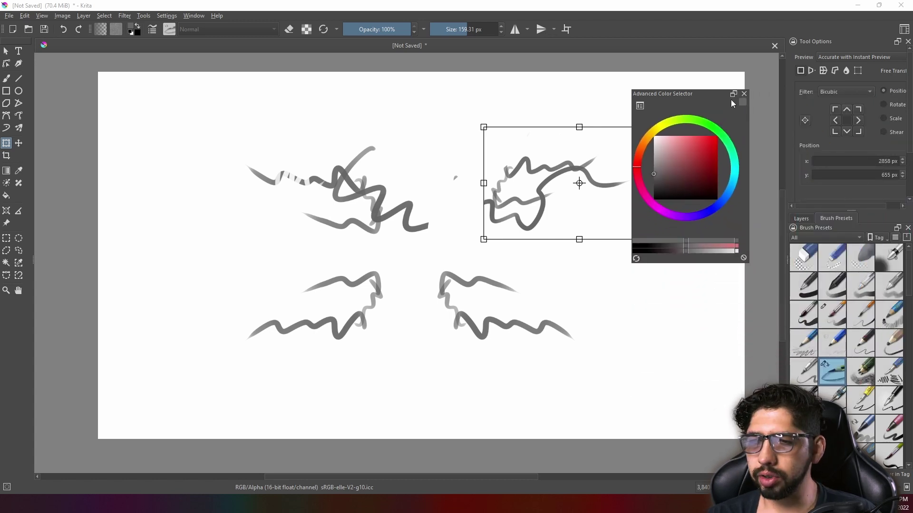
{"action": "left_click", "coordinate": [734, 95]}
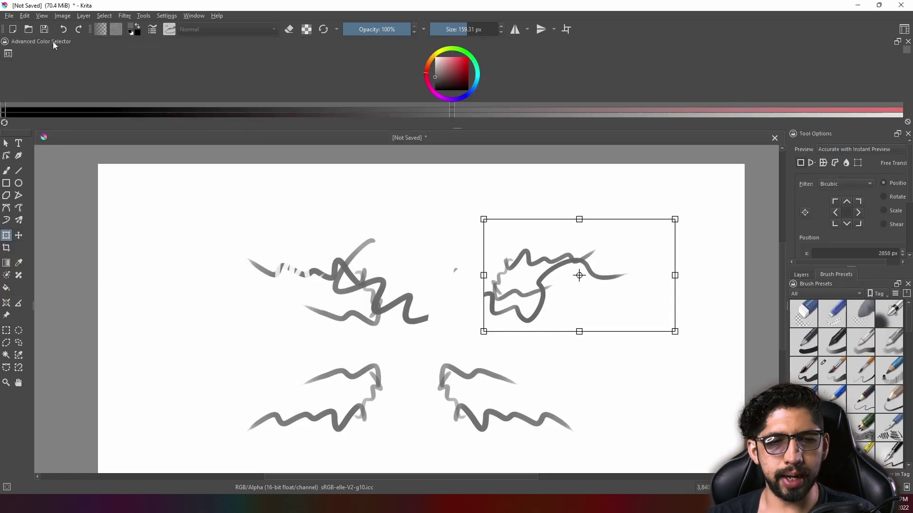
{"action": "left_click_drag", "start_coordinate": [53, 40], "coordinate": [649, 84]}
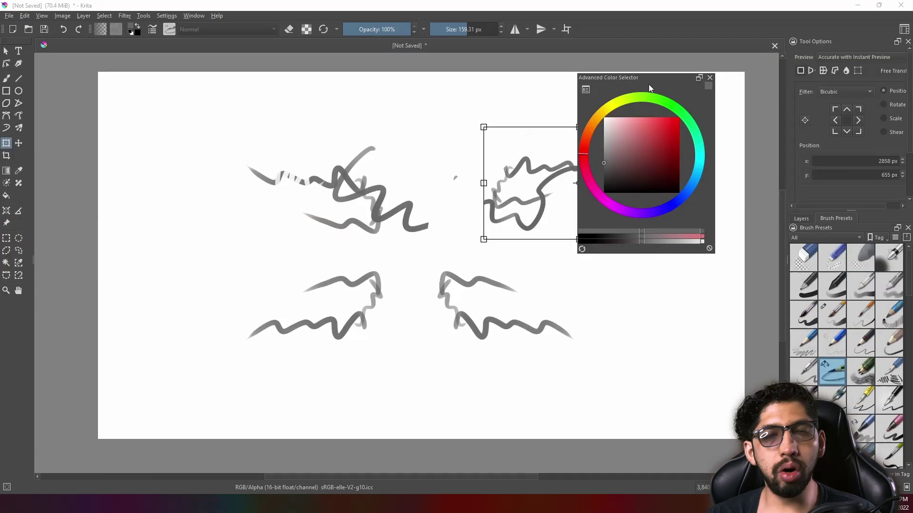
{"action": "left_click", "coordinate": [710, 78]}
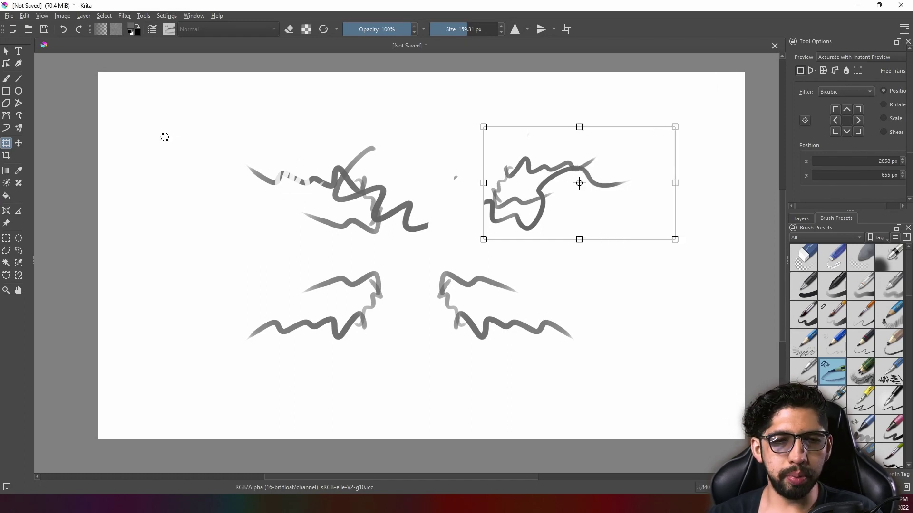
Step: Re-enable the Advanced Color Selector from Settings > Dockers and dock it beside Tool Options
{"action": "left_click", "coordinate": [167, 17]}
{"action": "mouse_move", "coordinate": [178, 93]}
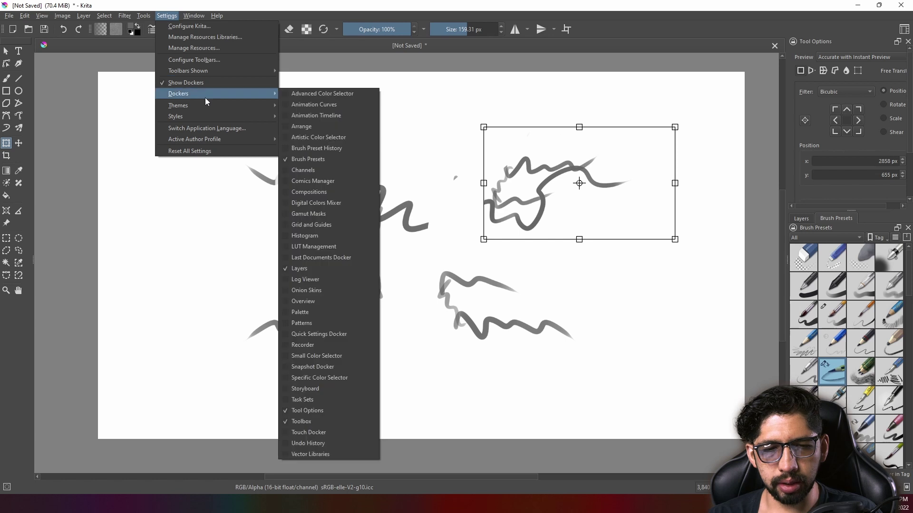
{"action": "left_click", "coordinate": [310, 93]}
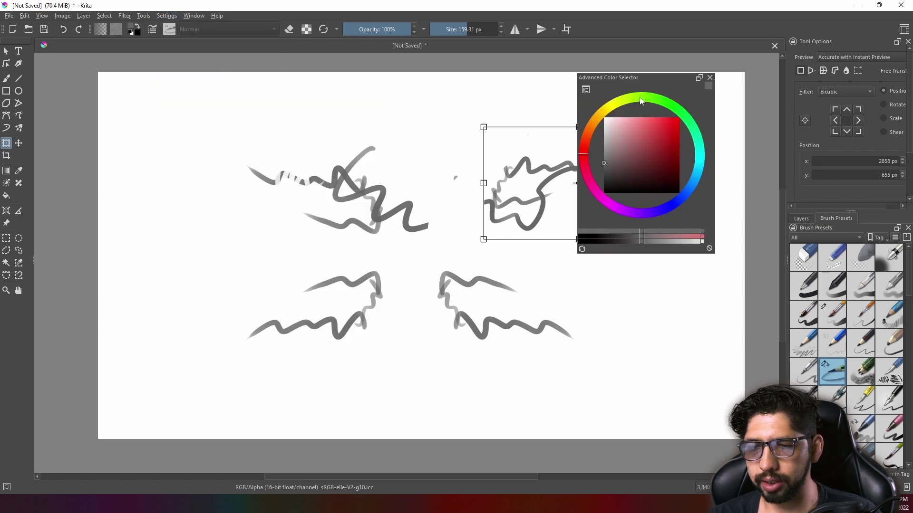
{"action": "mouse_move", "coordinate": [611, 77]}
{"action": "left_mouse_down"}
{"action": "mouse_move", "coordinate": [791, 102]}
{"action": "mouse_move", "coordinate": [824, 92]}
{"action": "mouse_move", "coordinate": [824, 77]}
{"action": "left_mouse_up"}
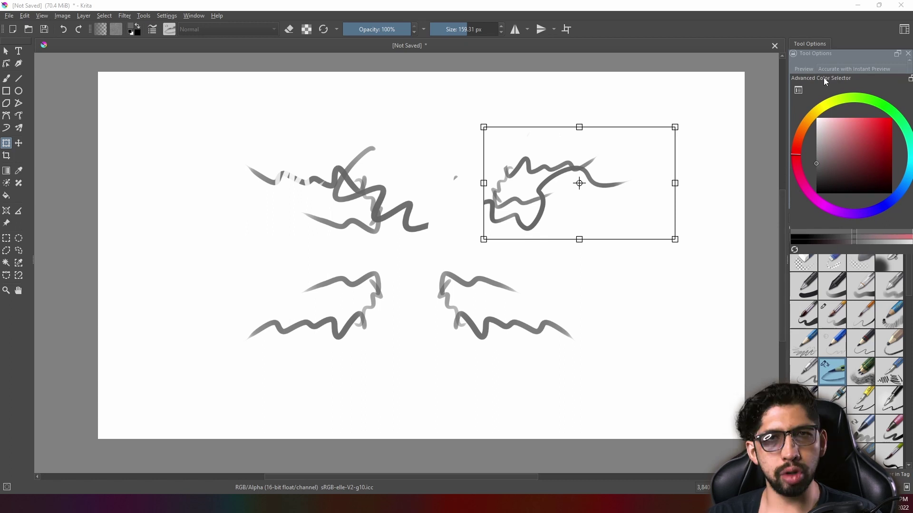
{"action": "left_click_drag", "start_coordinate": [823, 78], "coordinate": [823, 78]}
{"action": "left_click", "coordinate": [870, 45]}
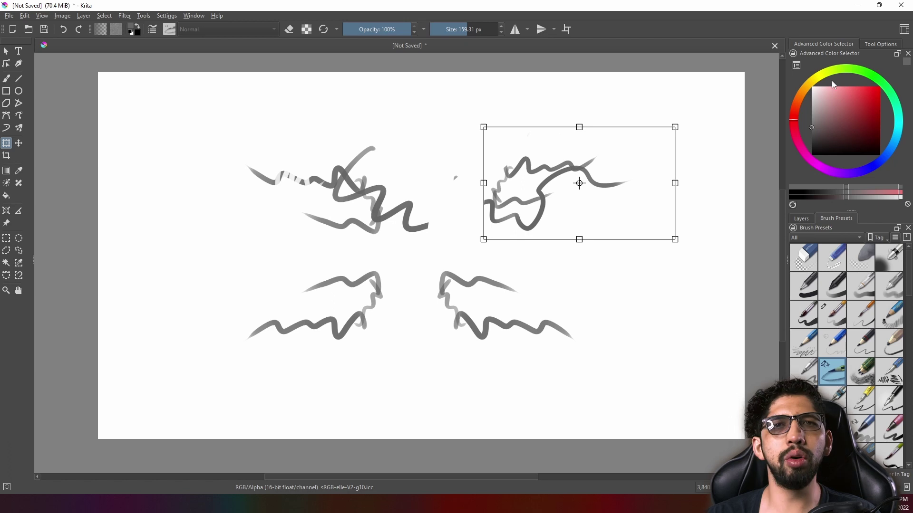
Step: Check the Background layer's blend mode, leaving it Normal, and lower its opacity
{"action": "left_click", "coordinate": [806, 221]}
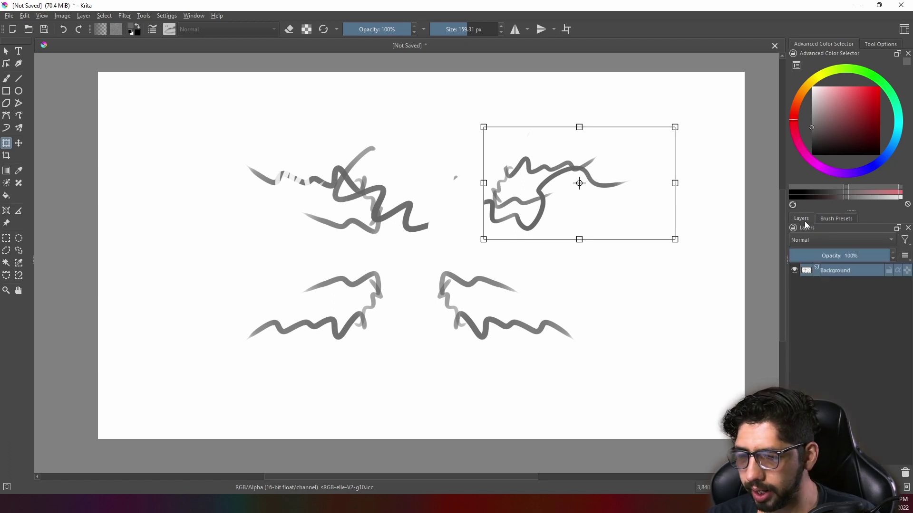
{"action": "left_click", "coordinate": [806, 237]}
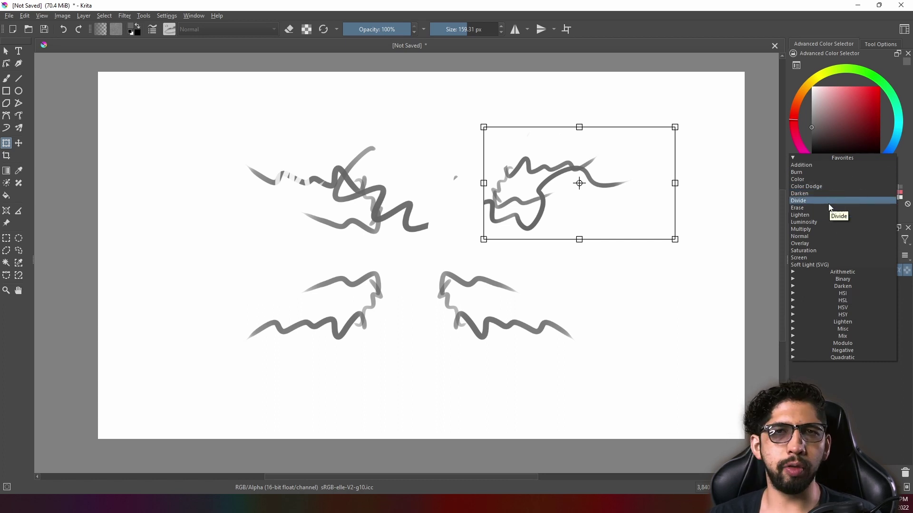
{"action": "left_click", "coordinate": [824, 237]}
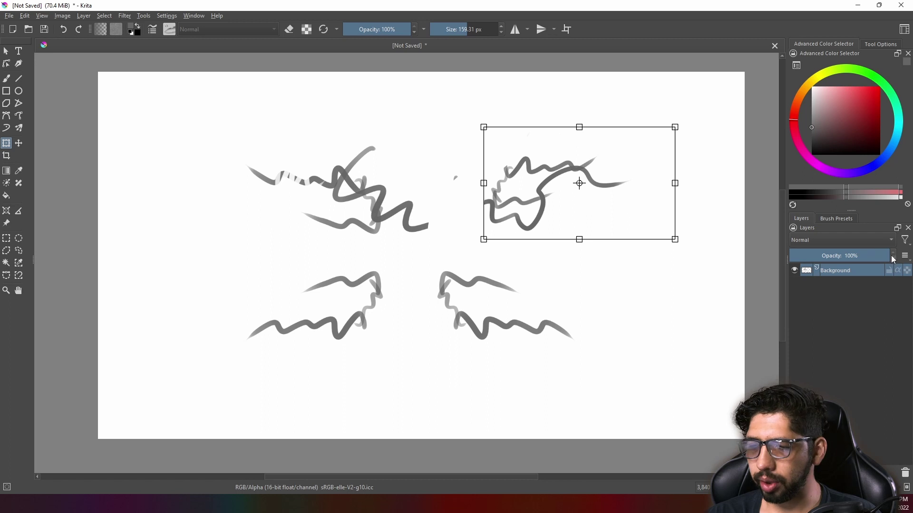
{"action": "left_click", "coordinate": [836, 256]}
Step: Undo the opacity change, add paint layers, then delete them so only Background remains
{"action": "key", "text": "ctrl+z"}
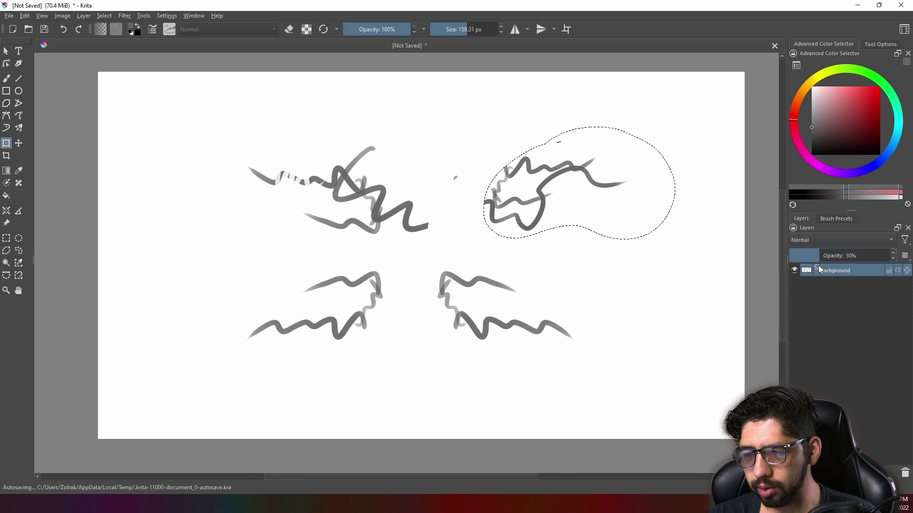
{"action": "key", "text": "Insert"}
{"action": "key", "text": "Insert"}
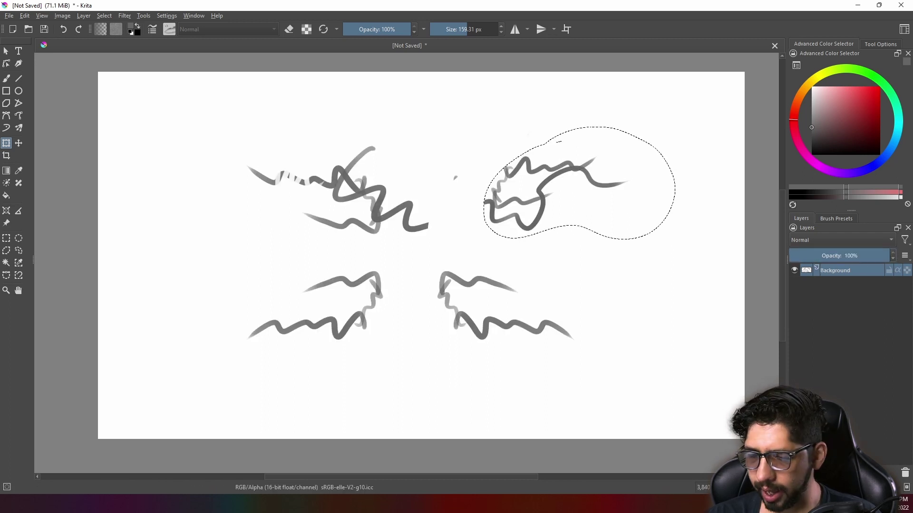
{"action": "left_click", "coordinate": [905, 473]}
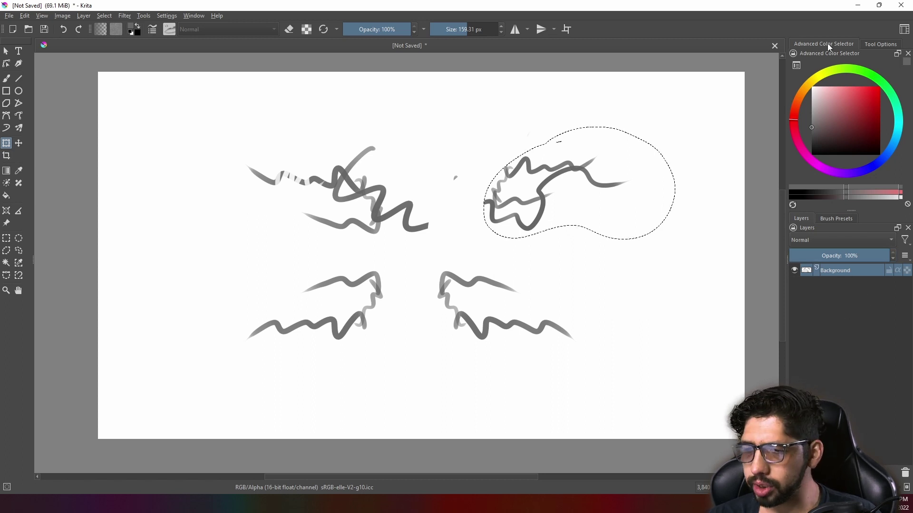
Step: Float the Advanced Color Selector and Tool Options dockers over the canvas, and browse the saved workspaces
{"action": "left_click_drag", "start_coordinate": [819, 53], "coordinate": [334, 102]}
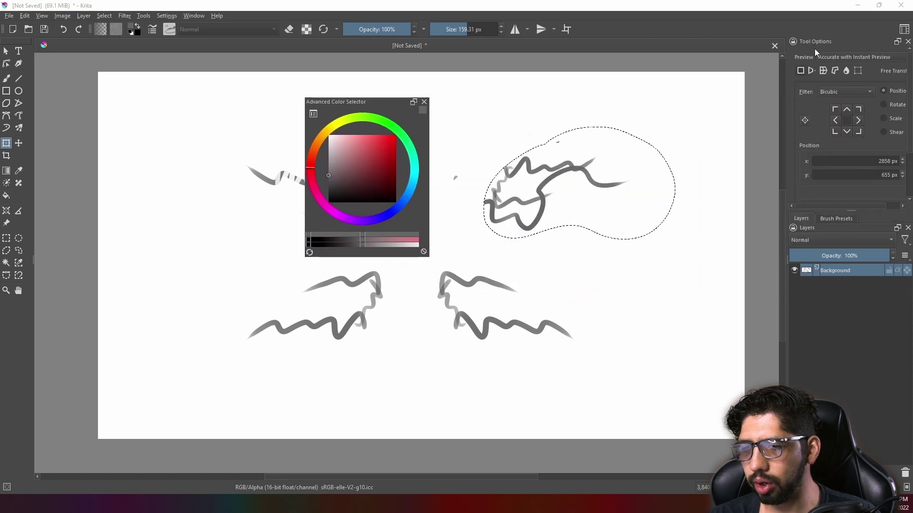
{"action": "left_click_drag", "start_coordinate": [812, 42], "coordinate": [615, 97]}
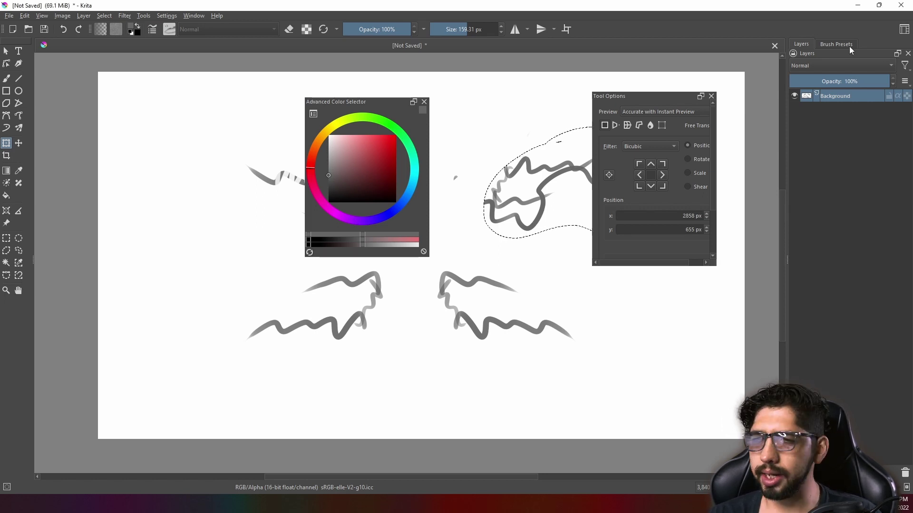
{"action": "left_click", "coordinate": [903, 30]}
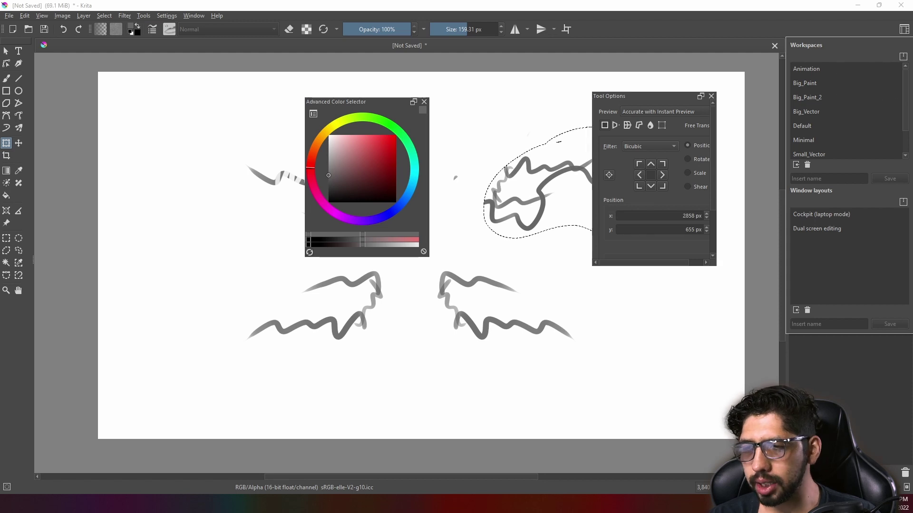
{"action": "left_click_drag", "start_coordinate": [905, 101], "coordinate": [908, 128]}
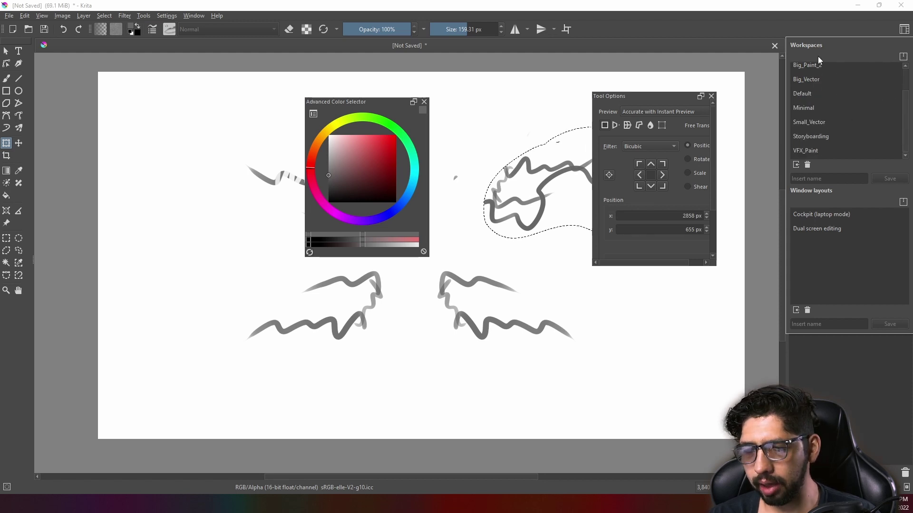
Step: Save the layout as workspace 'MiEspaciodeTrabajo', then load the Default workspace
{"action": "left_click", "coordinate": [814, 180]}
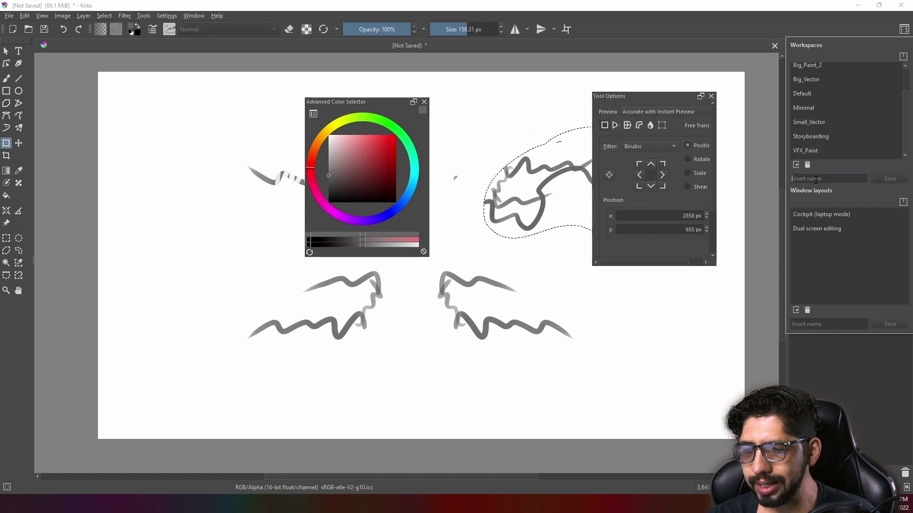
{"action": "type", "text": "MiEspaciode"}
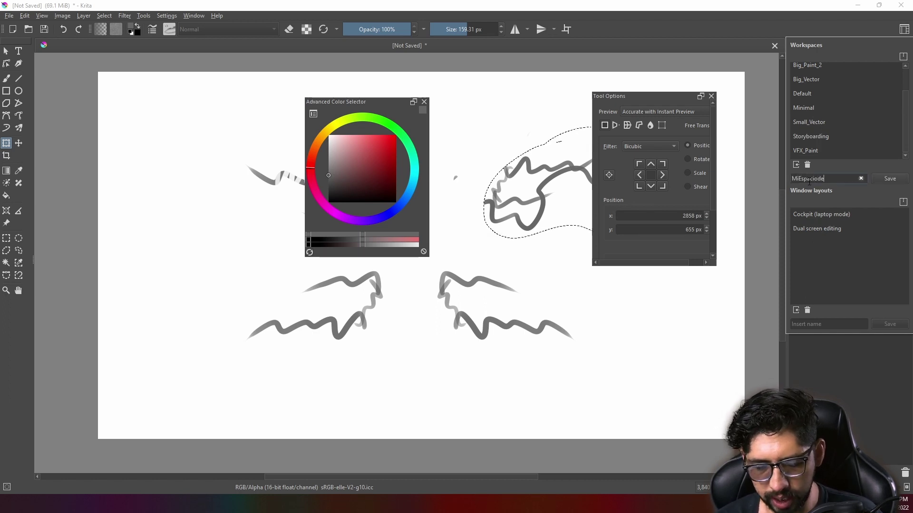
{"action": "type", "text": "Trabajo"}
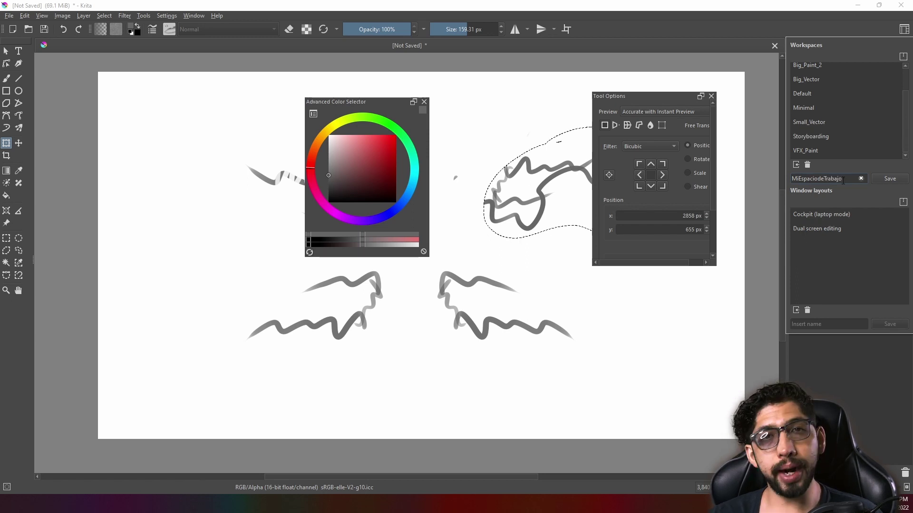
{"action": "left_click", "coordinate": [889, 179]}
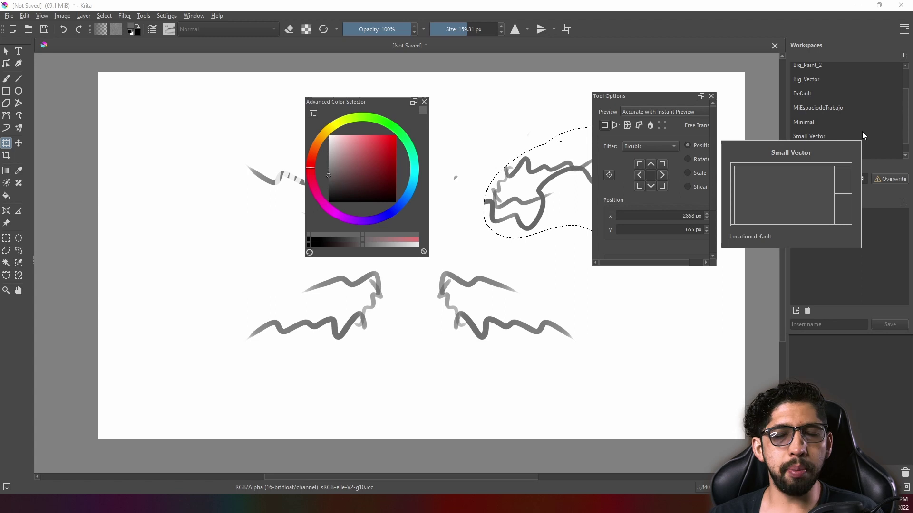
{"action": "left_click", "coordinate": [802, 93]}
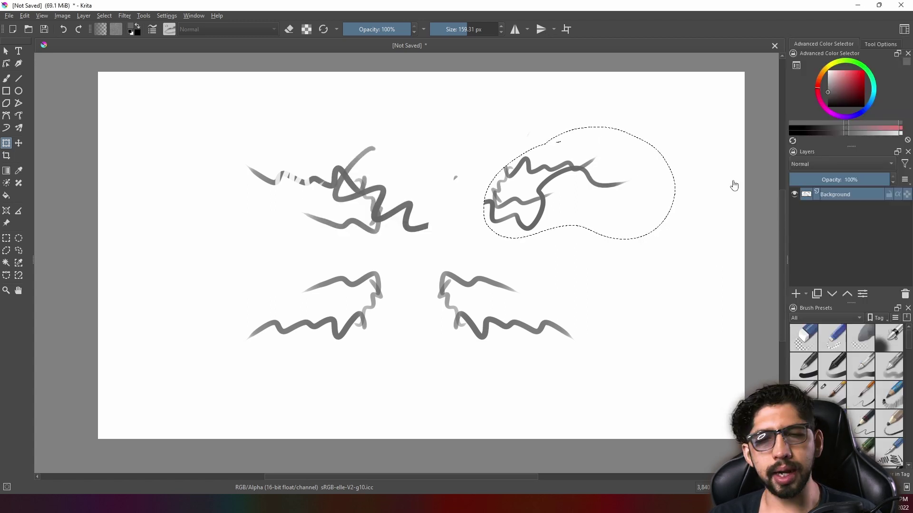
{"action": "left_click", "coordinate": [903, 30]}
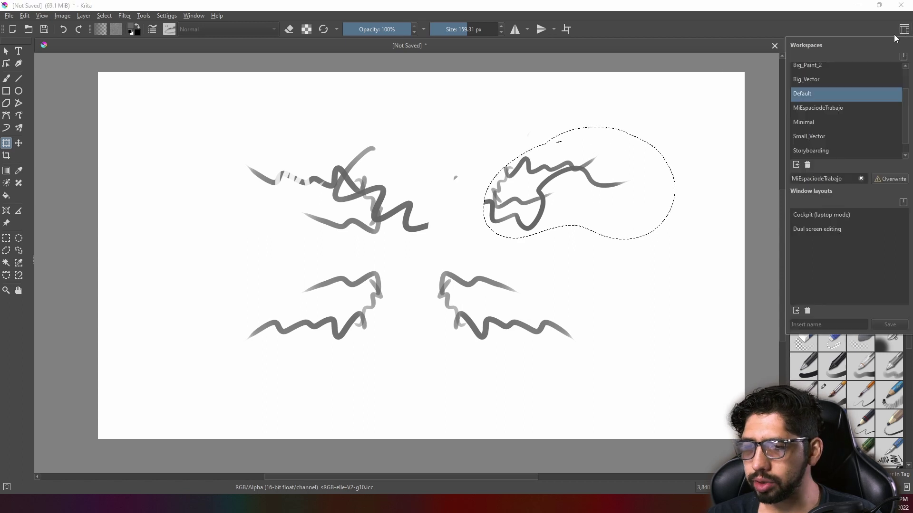
{"action": "left_click", "coordinate": [820, 108]}
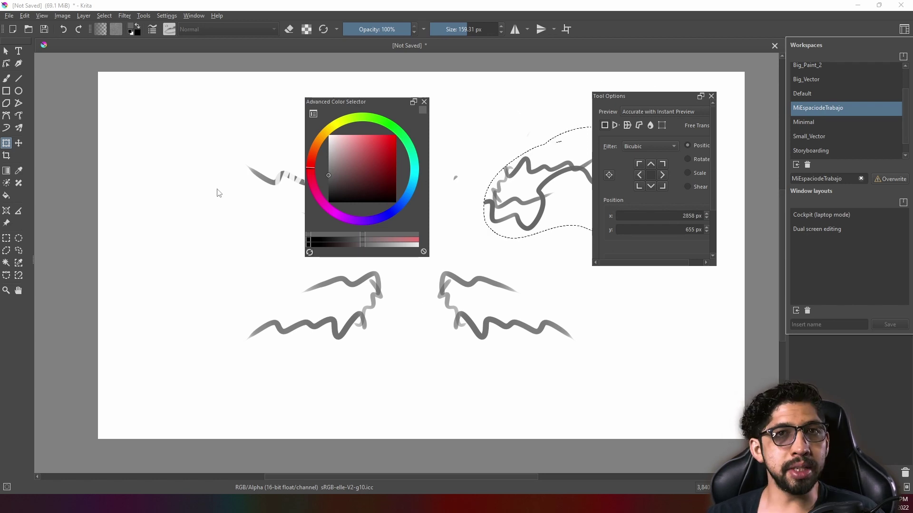
{"action": "left_click_drag", "start_coordinate": [15, 40], "coordinate": [134, 99]}
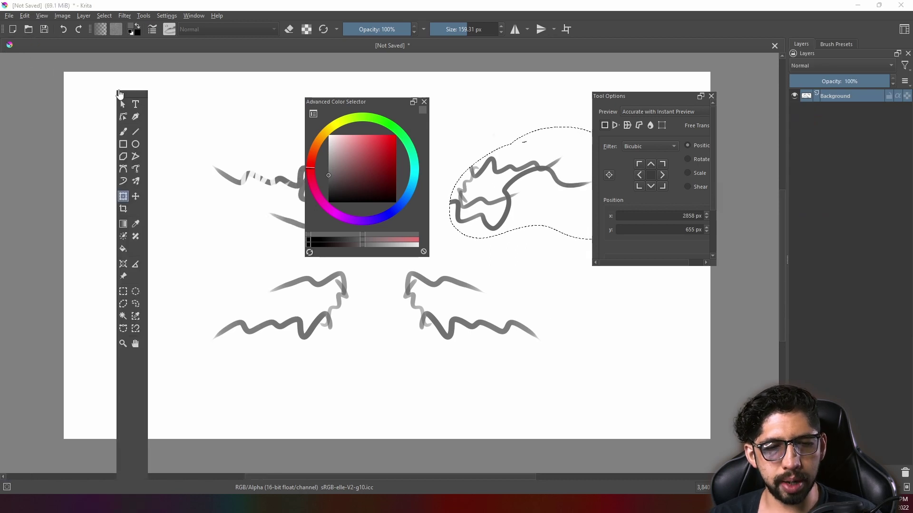
{"action": "mouse_move", "coordinate": [117, 92]}
{"action": "left_mouse_down"}
{"action": "mouse_move", "coordinate": [81, 217]}
{"action": "mouse_move", "coordinate": [84, 317]}
{"action": "mouse_move", "coordinate": [107, 45]}
{"action": "left_mouse_up"}
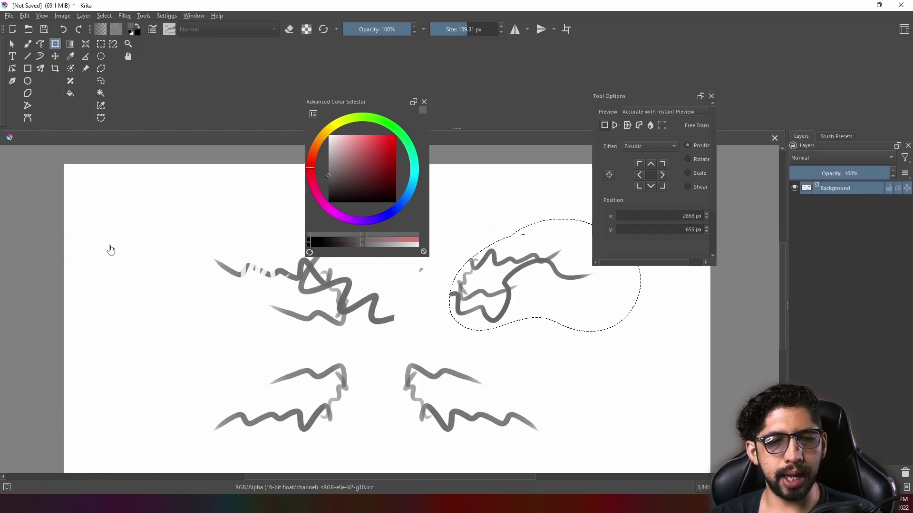
{"action": "left_click", "coordinate": [904, 32]}
{"action": "left_click", "coordinate": [811, 95]}
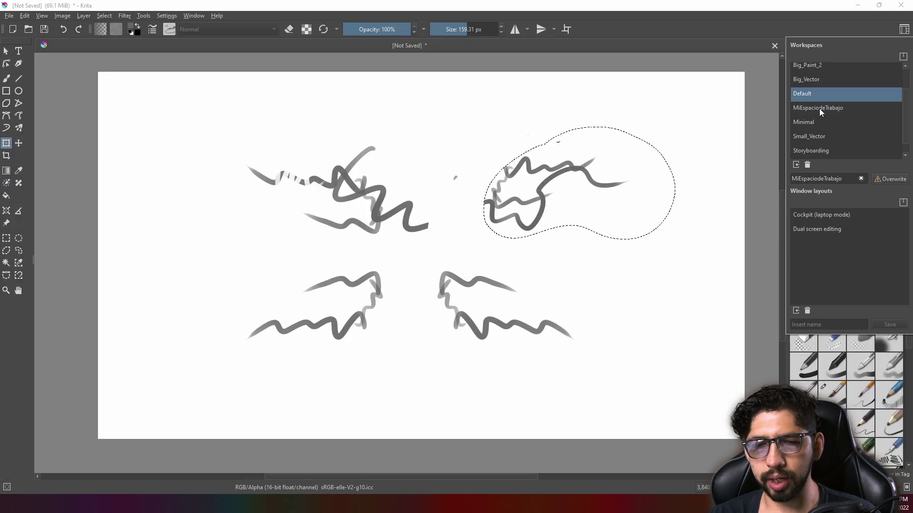
{"action": "left_click", "coordinate": [820, 111]}
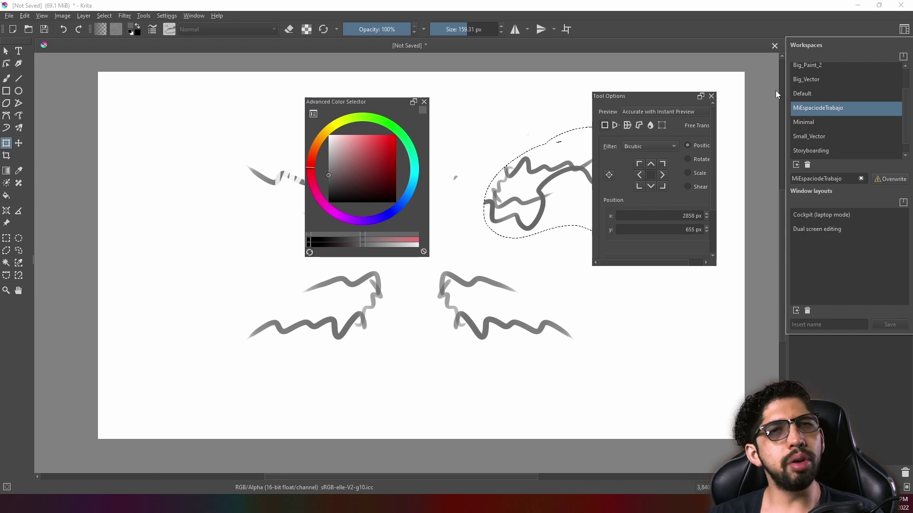
{"action": "left_click", "coordinate": [814, 96]}
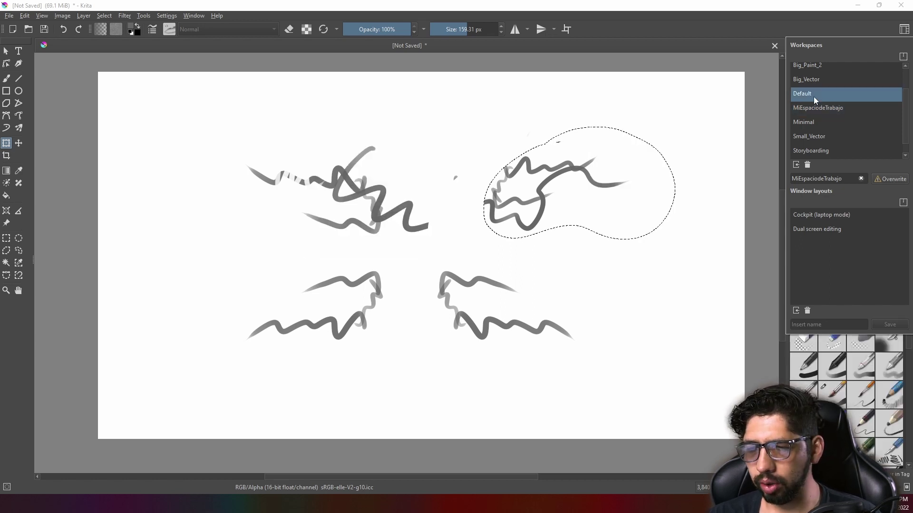
{"action": "left_click", "coordinate": [735, 20]}
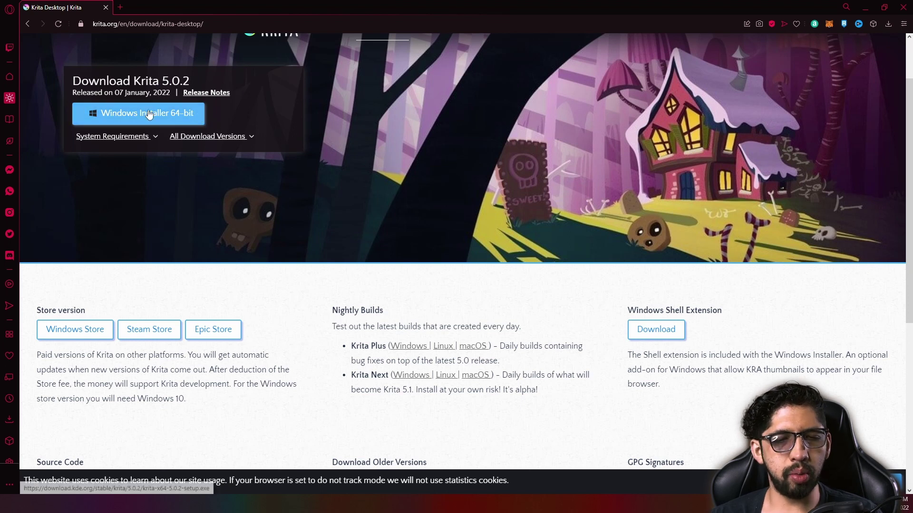
Step: Scroll through the krita.org download page and expand the System Requirements section
{"action": "scroll", "coordinate": [397, 210], "scroll_direction": "down", "scroll_amount": 4}
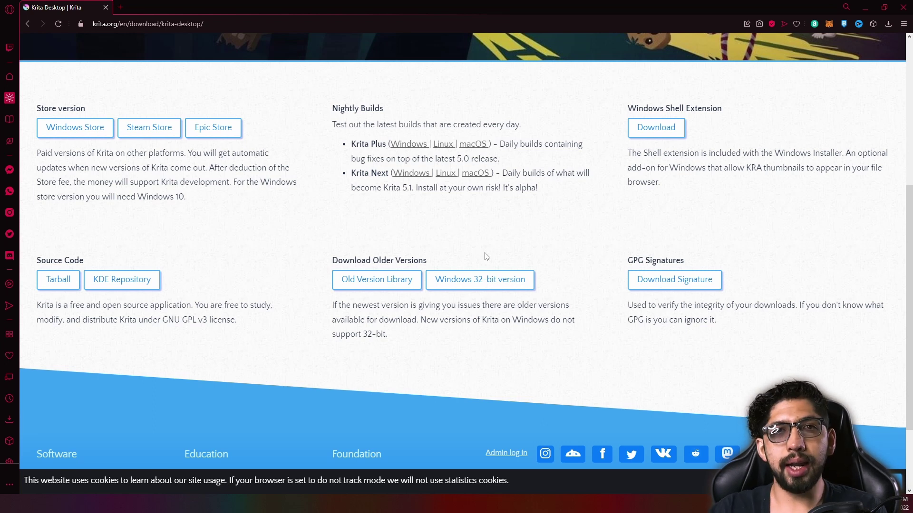
{"action": "scroll", "coordinate": [386, 207], "scroll_direction": "up", "scroll_amount": 5}
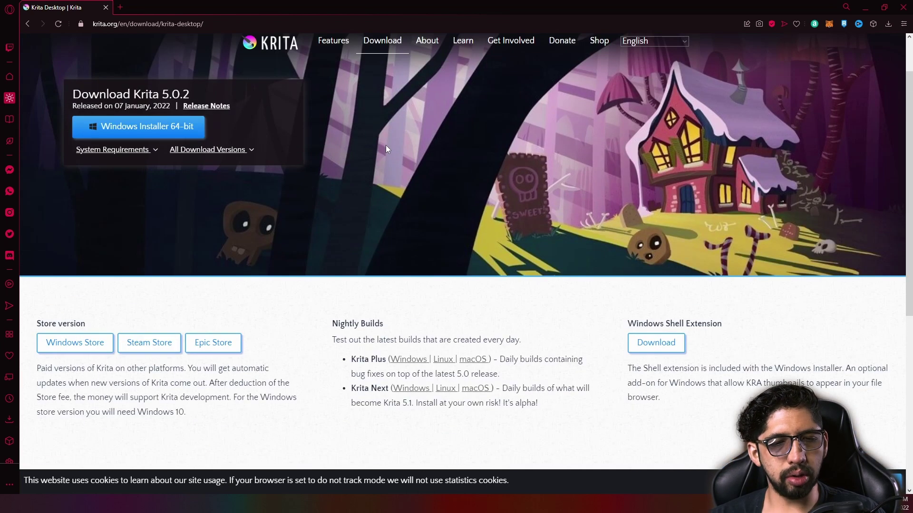
{"action": "scroll", "coordinate": [335, 185], "scroll_direction": "up", "scroll_amount": 1}
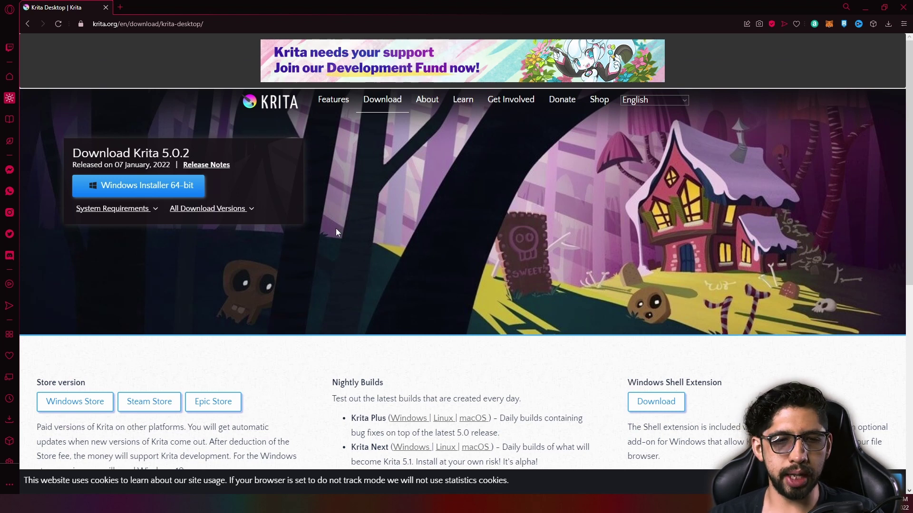
{"action": "left_click", "coordinate": [132, 212]}
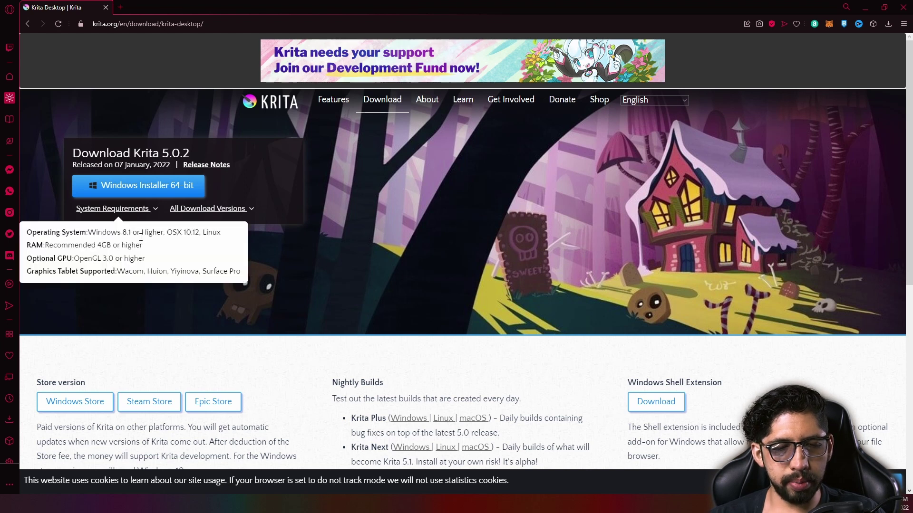